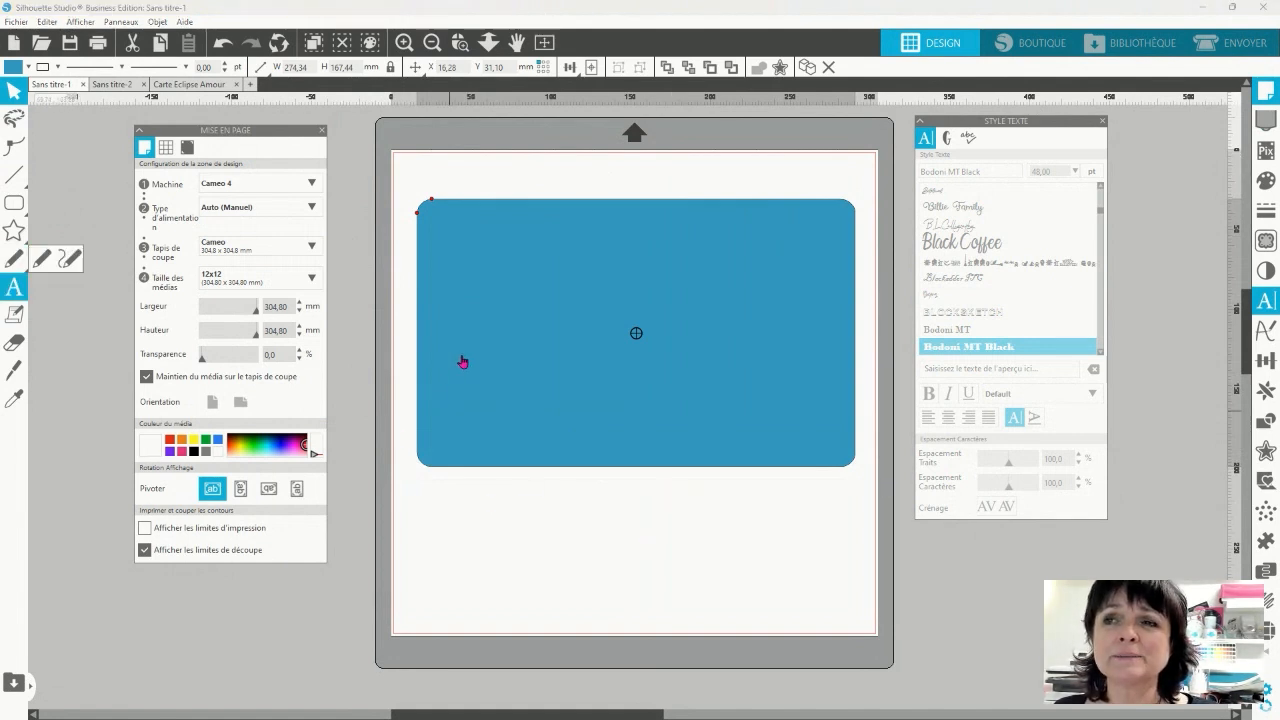
# Add the text "Amour" below the blue rounded rectangle and set its font to Berlin Sans FB Demi
pyautogui.click(15, 289)
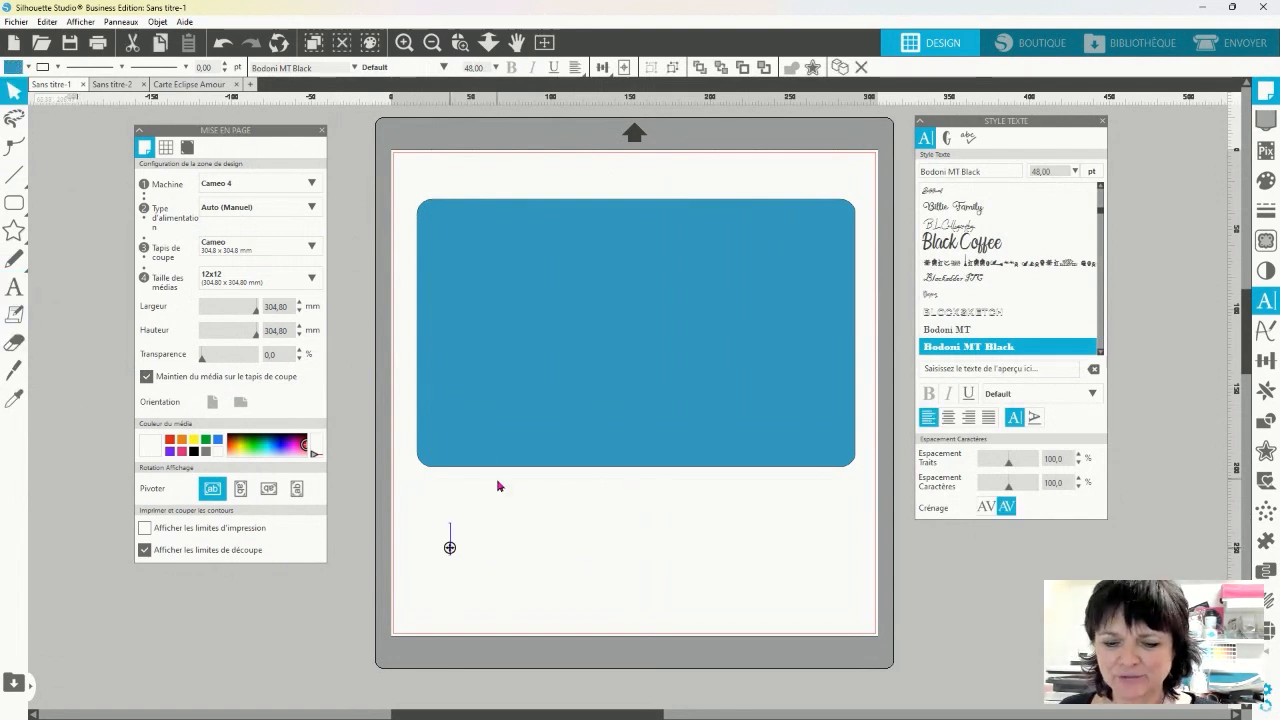
pyautogui.write('Amour')
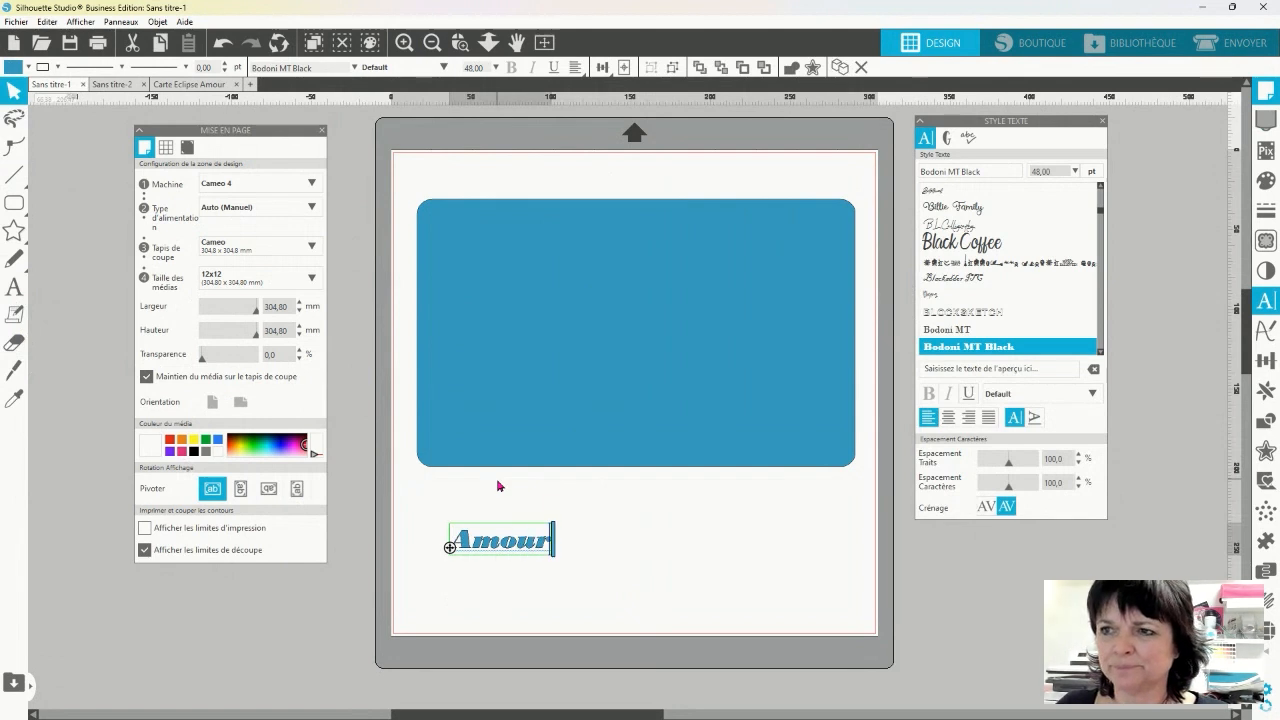
pyautogui.moveTo(458, 536); pyautogui.dragTo(556, 542)
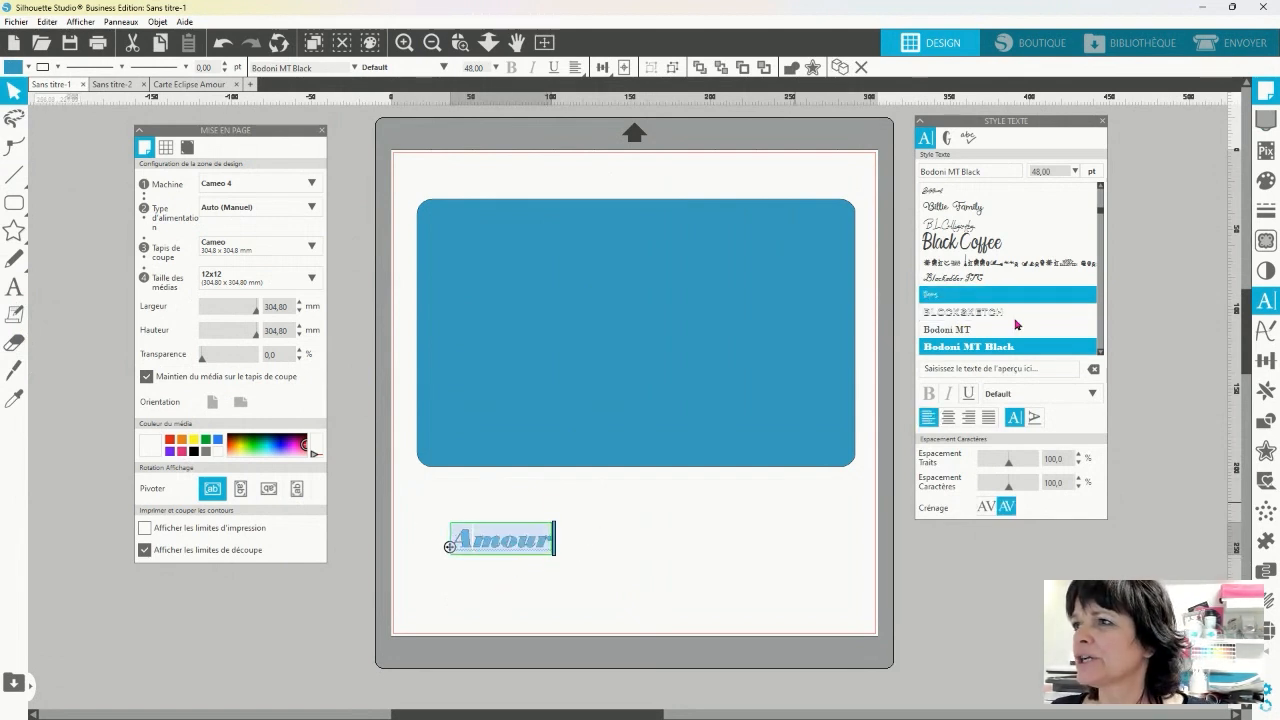
pyautogui.scroll(-2, 1036, 323)
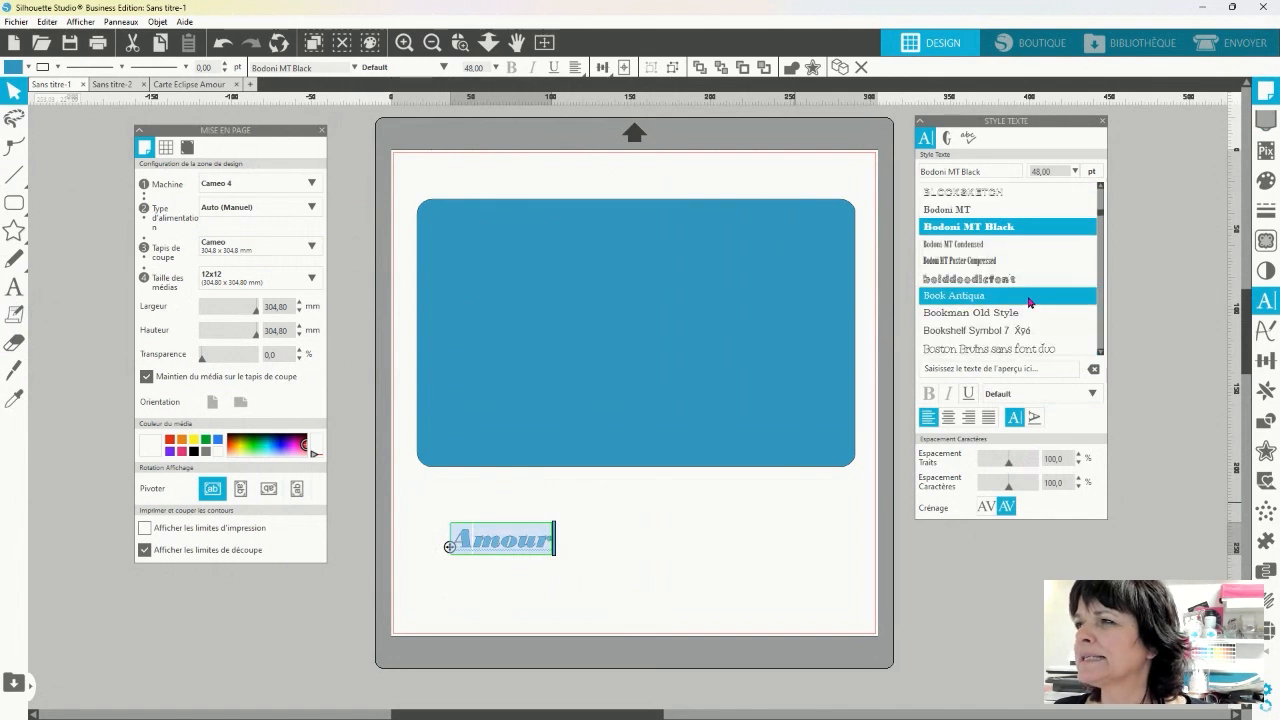
pyautogui.scroll(2, 1030, 302)
pyautogui.scroll(5, 1030, 302)
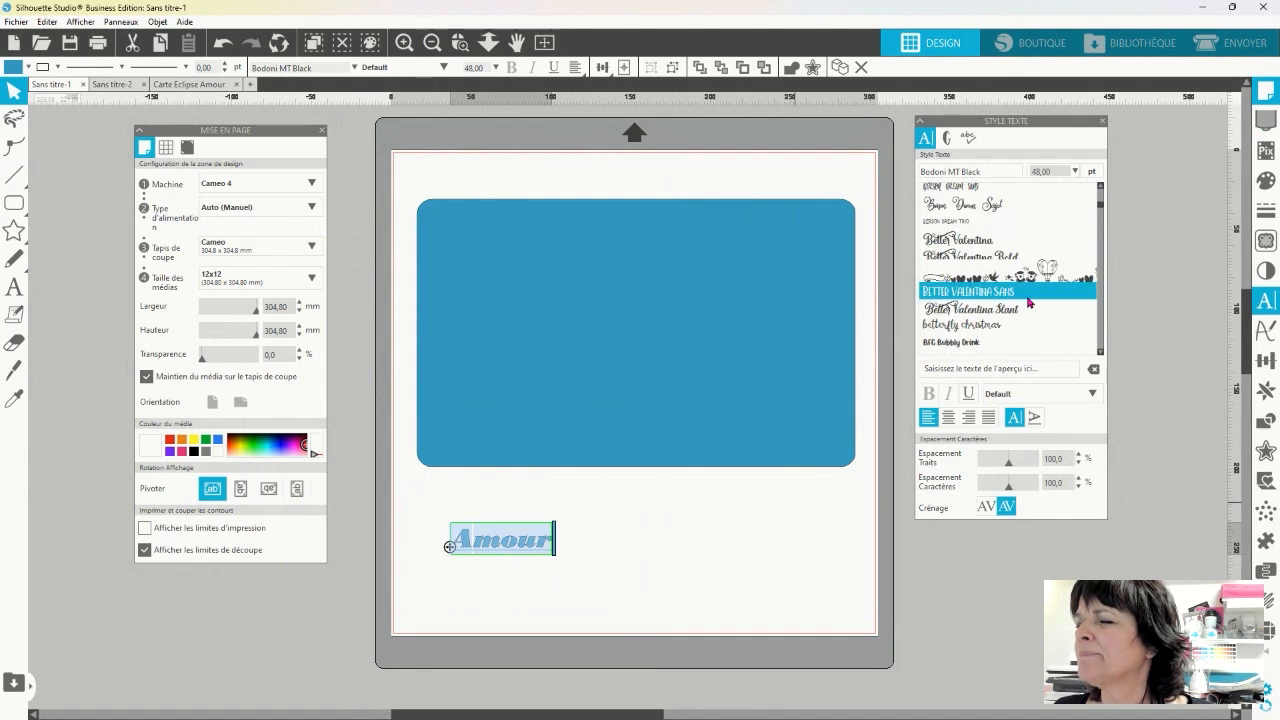
pyautogui.scroll(2, 1030, 302)
pyautogui.scroll(1, 1030, 300)
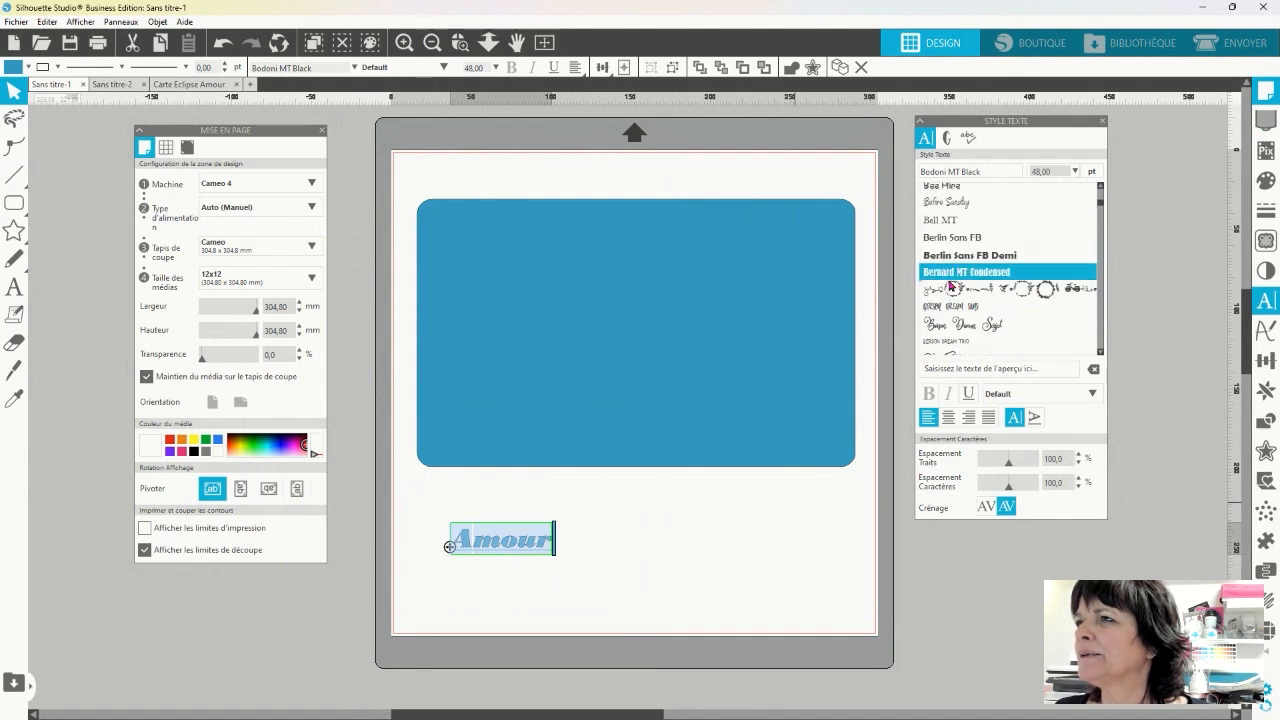
pyautogui.click(1010, 260)
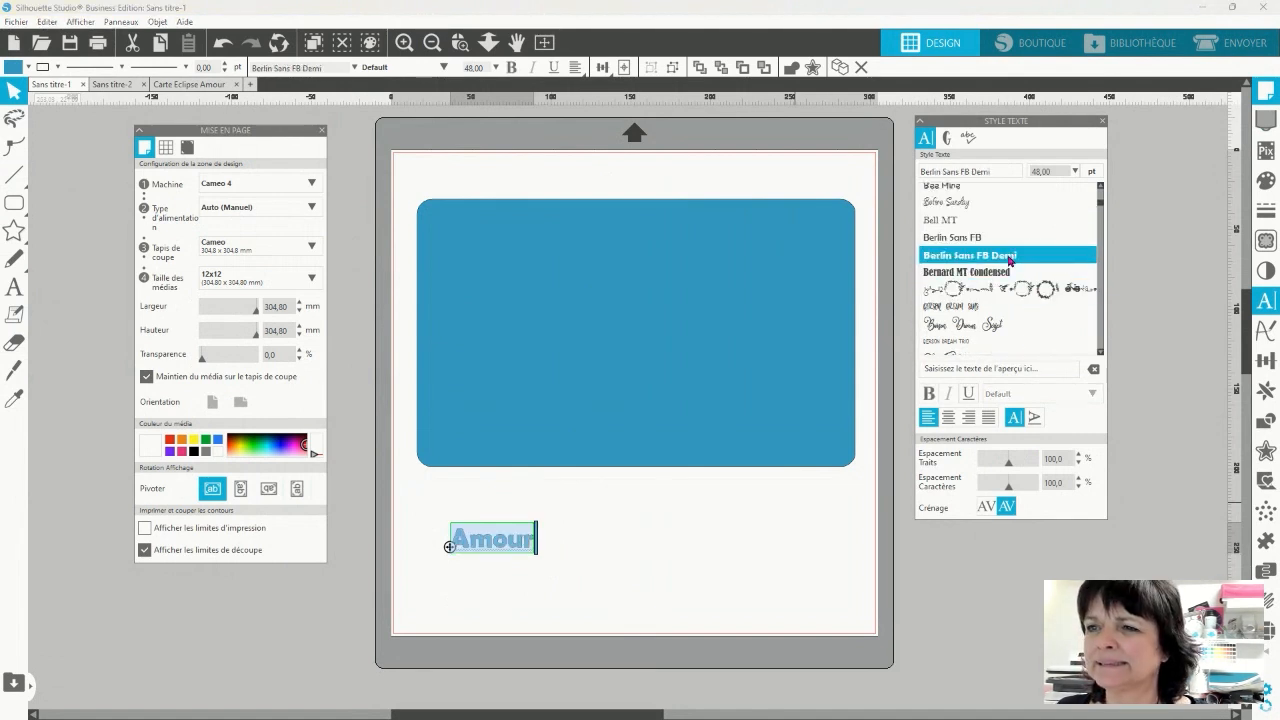
# Enlarge the word Amour to about 218 mm wide and fill it with black
pyautogui.moveTo(537, 518); pyautogui.dragTo(807, 510)
pyautogui.moveTo(709, 530); pyautogui.dragTo(710, 568)
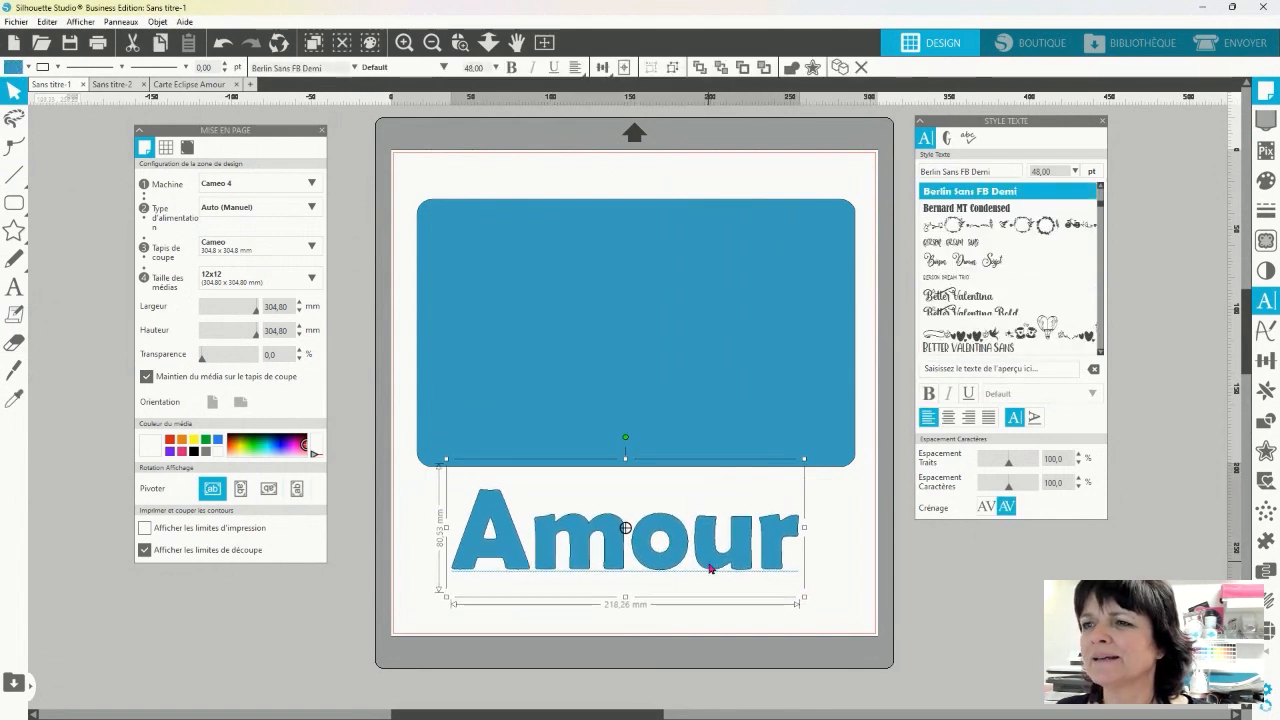
pyautogui.click(29, 68)
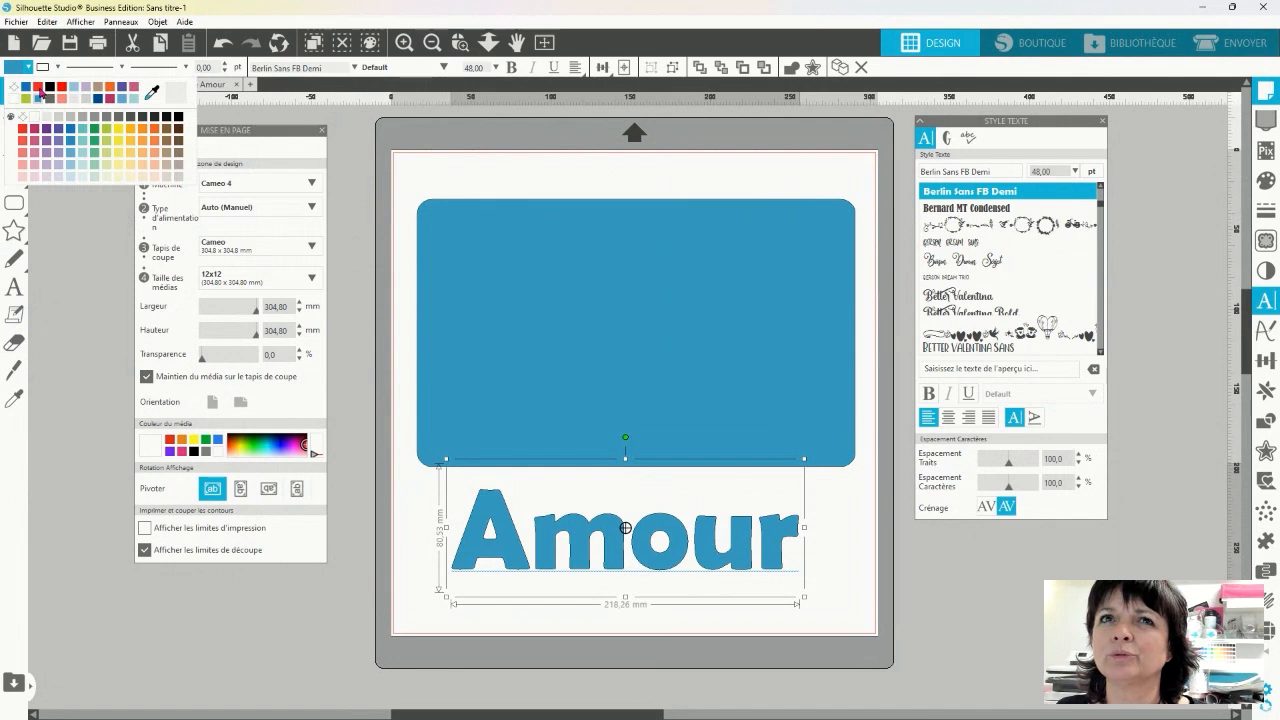
pyautogui.click(48, 88)
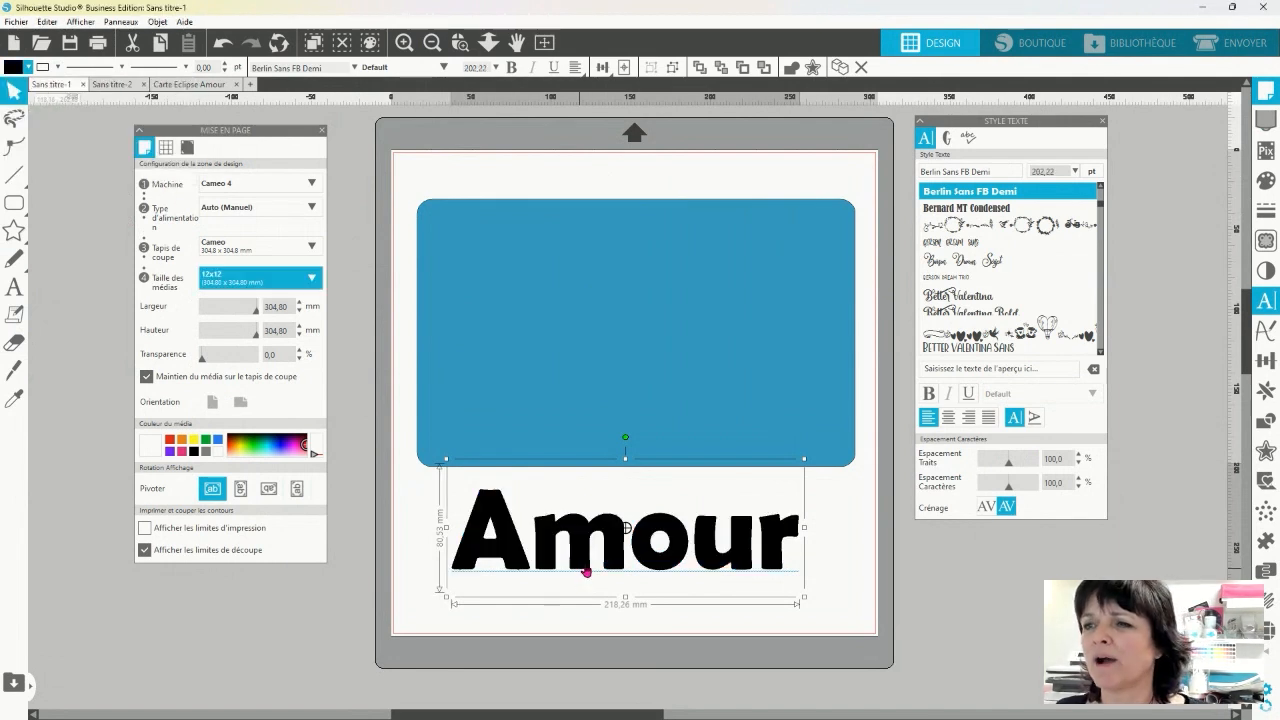
# Duplicate the Amour text below the blue rectangle and set the copy aside off the mat's left edge
pyautogui.moveTo(585, 573); pyautogui.dragTo(594, 441)
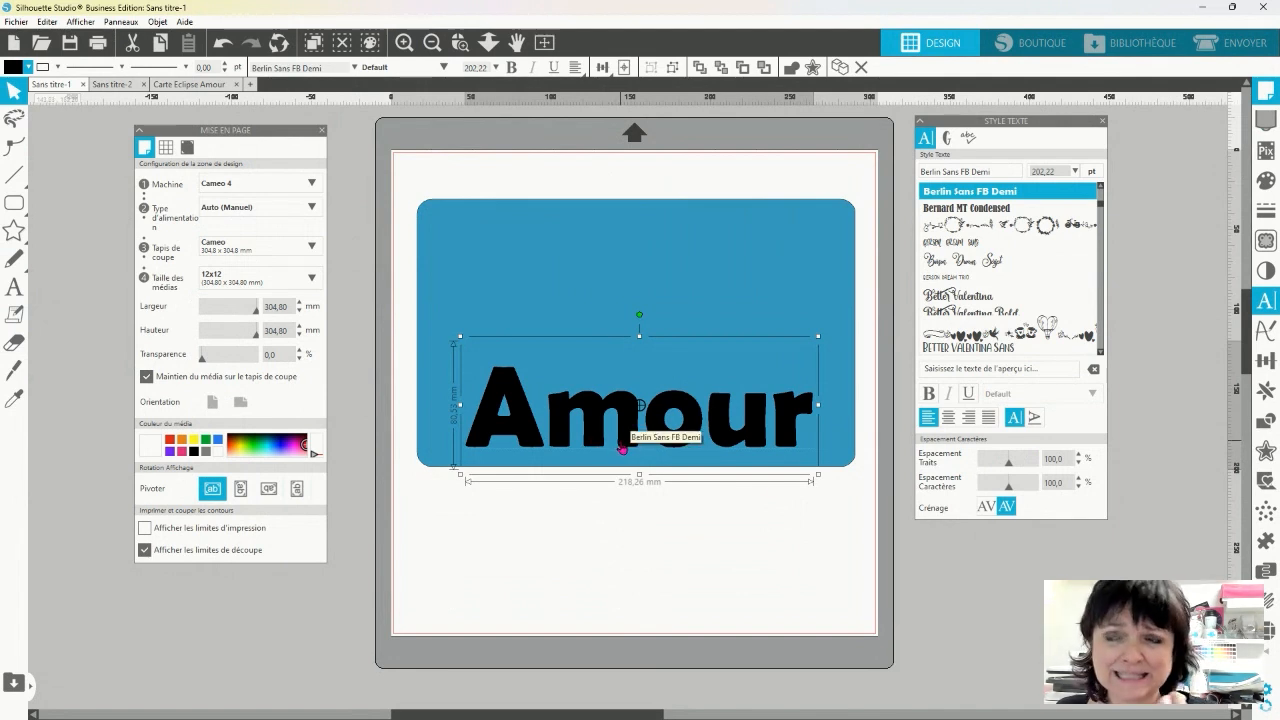
pyautogui.moveTo(621, 448); pyautogui.dragTo(625, 583)
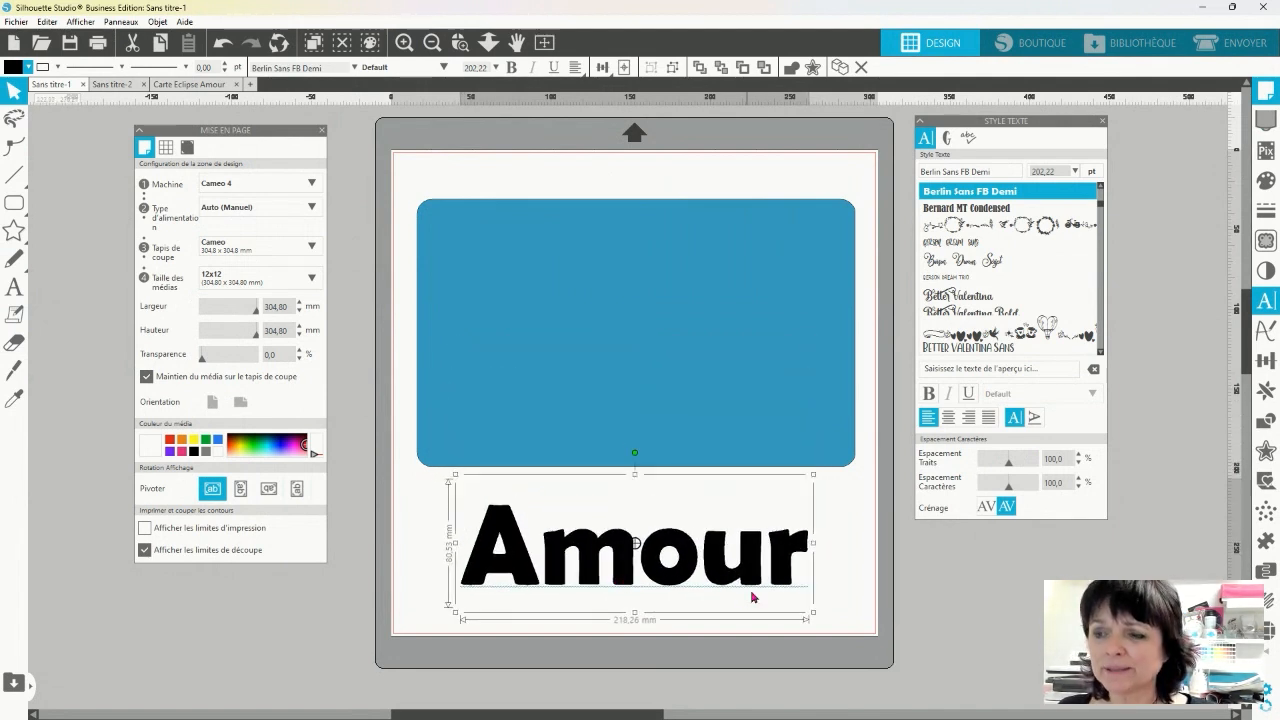
pyautogui.hotkey('ctrl', 'd')
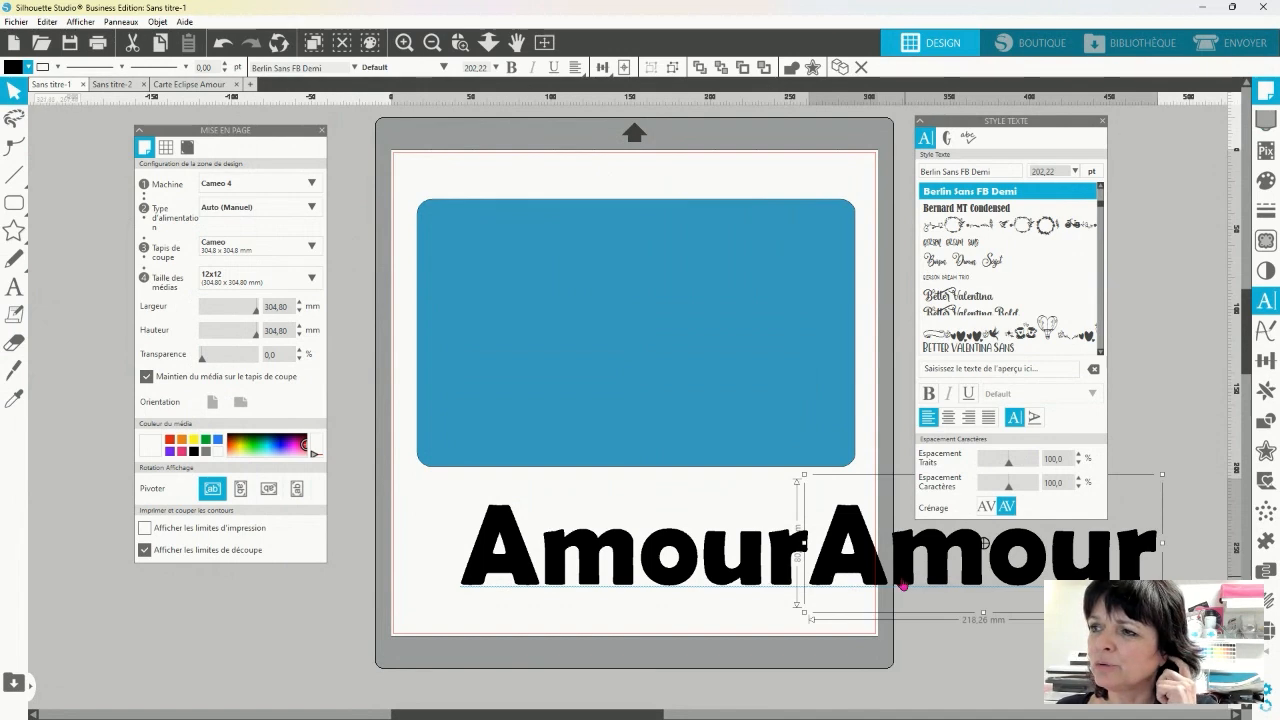
pyautogui.moveTo(900, 582); pyautogui.dragTo(373, 608)
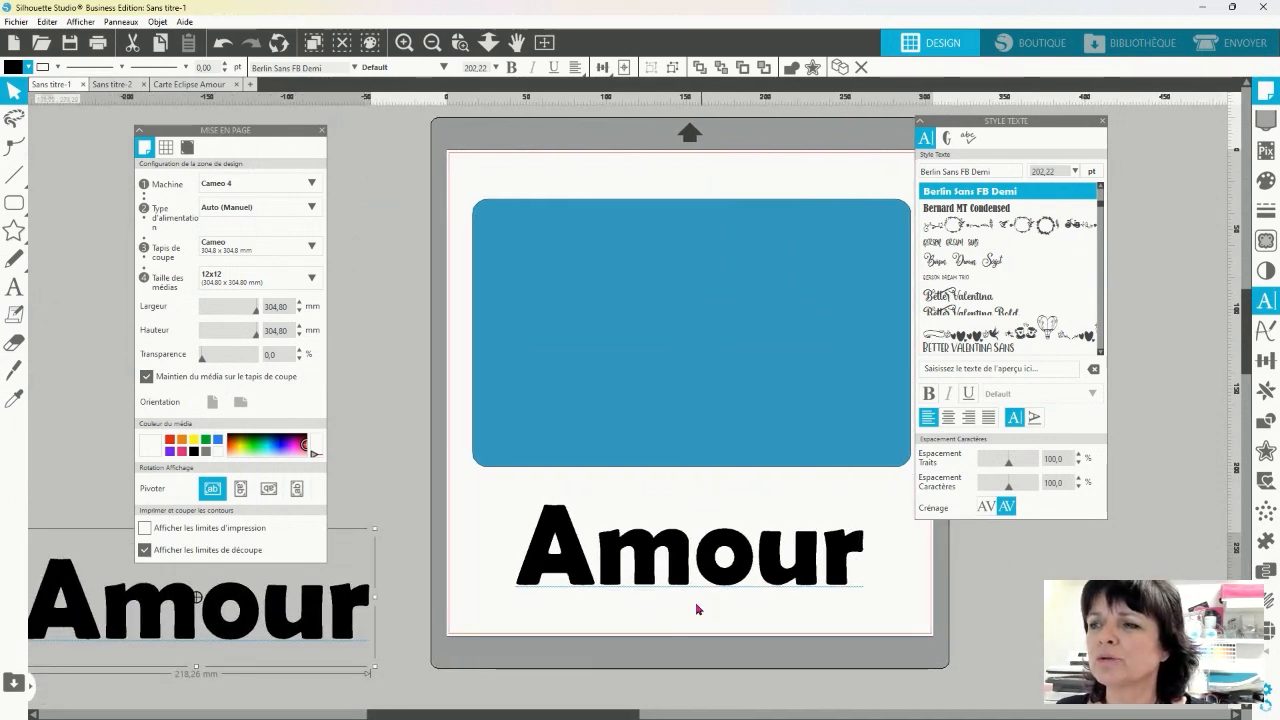
pyautogui.scroll(1, 697, 609)
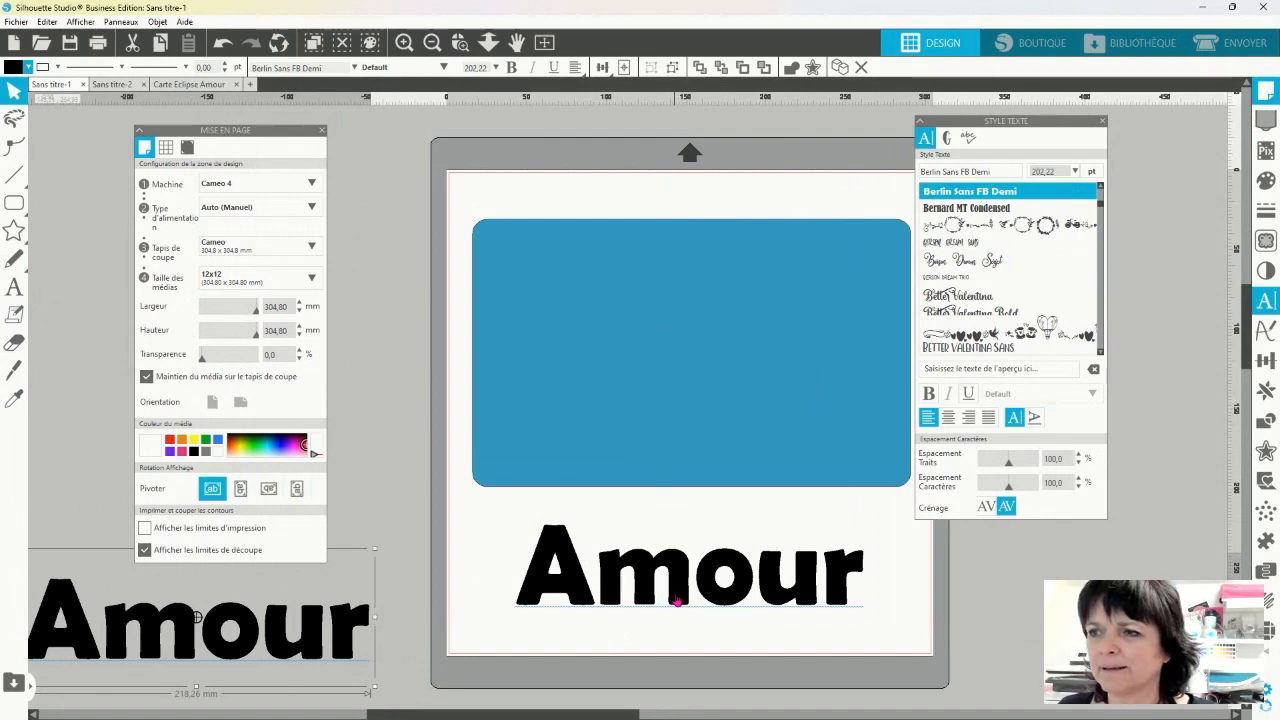
# Turn the Amour text on the mat into a compound path and place it over the blue rectangle's lower part
pyautogui.moveTo(677, 601); pyautogui.dragTo(669, 580)
pyautogui.click(534, 591)
pyautogui.rightClick(534, 583)
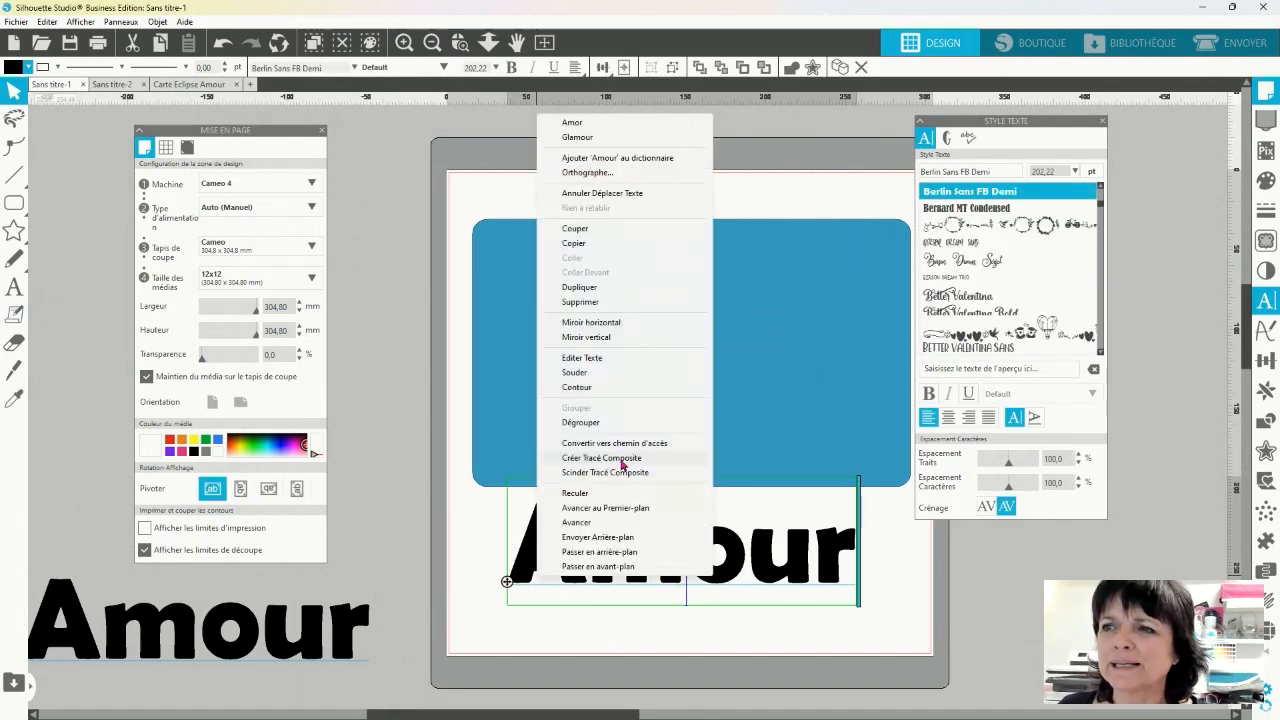
pyautogui.click(601, 458)
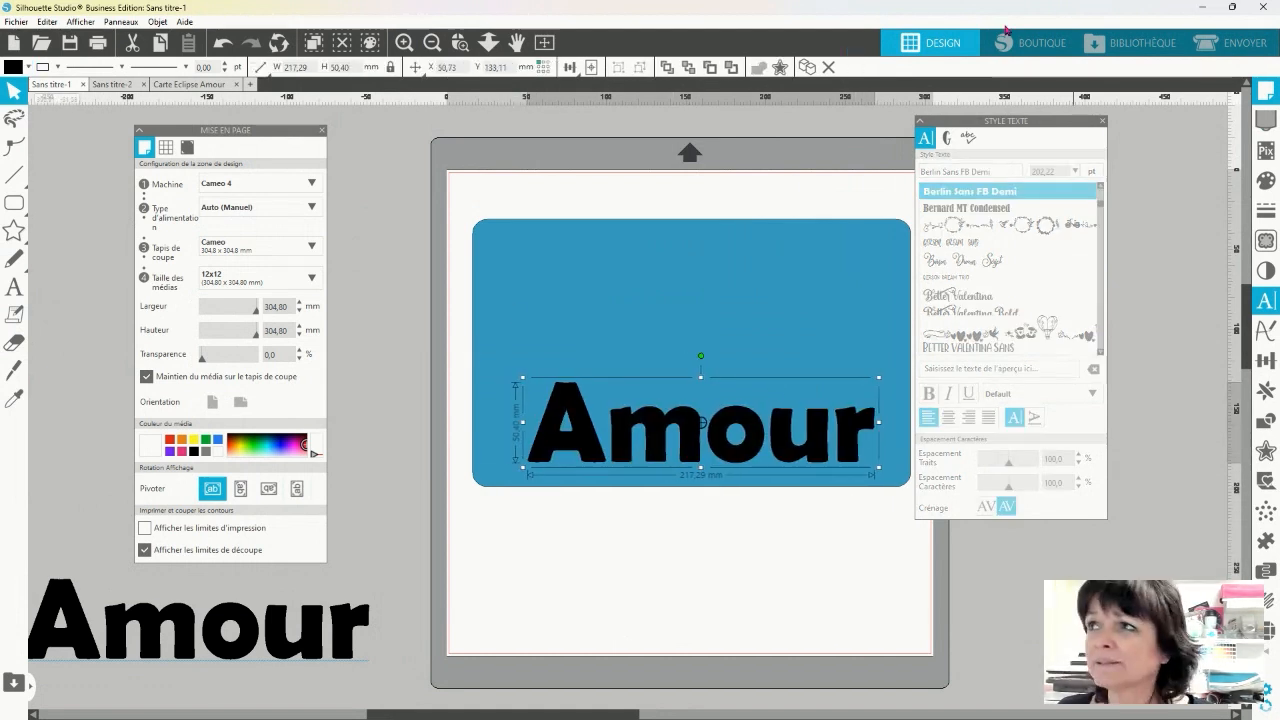
pyautogui.click(1102, 121)
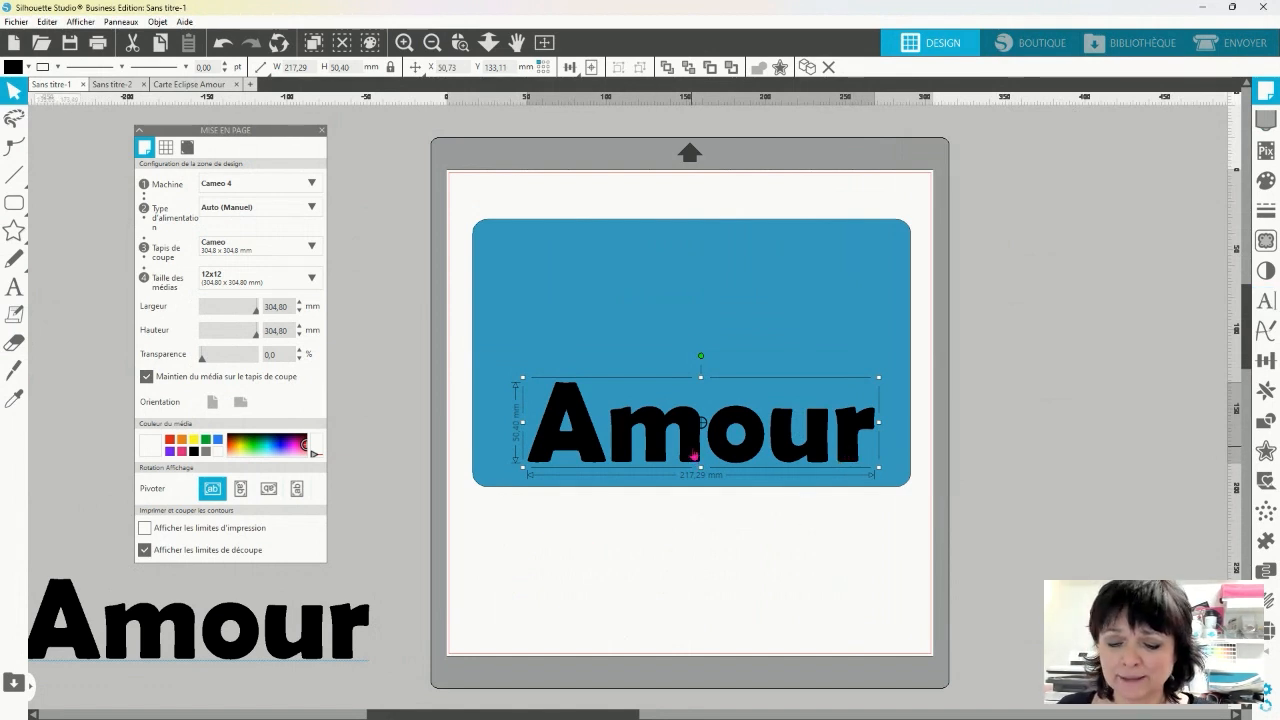
# Make five duplicates of the Amour shape, each stacked directly below the previous one
pyautogui.hotkey('ctrl', 'Down')
pyautogui.hotkey('ctrl', 'Down')
pyautogui.hotkey('ctrl', 'Down')
pyautogui.hotkey('ctrl', 'Down')
pyautogui.hotkey('ctrl', 'Down')
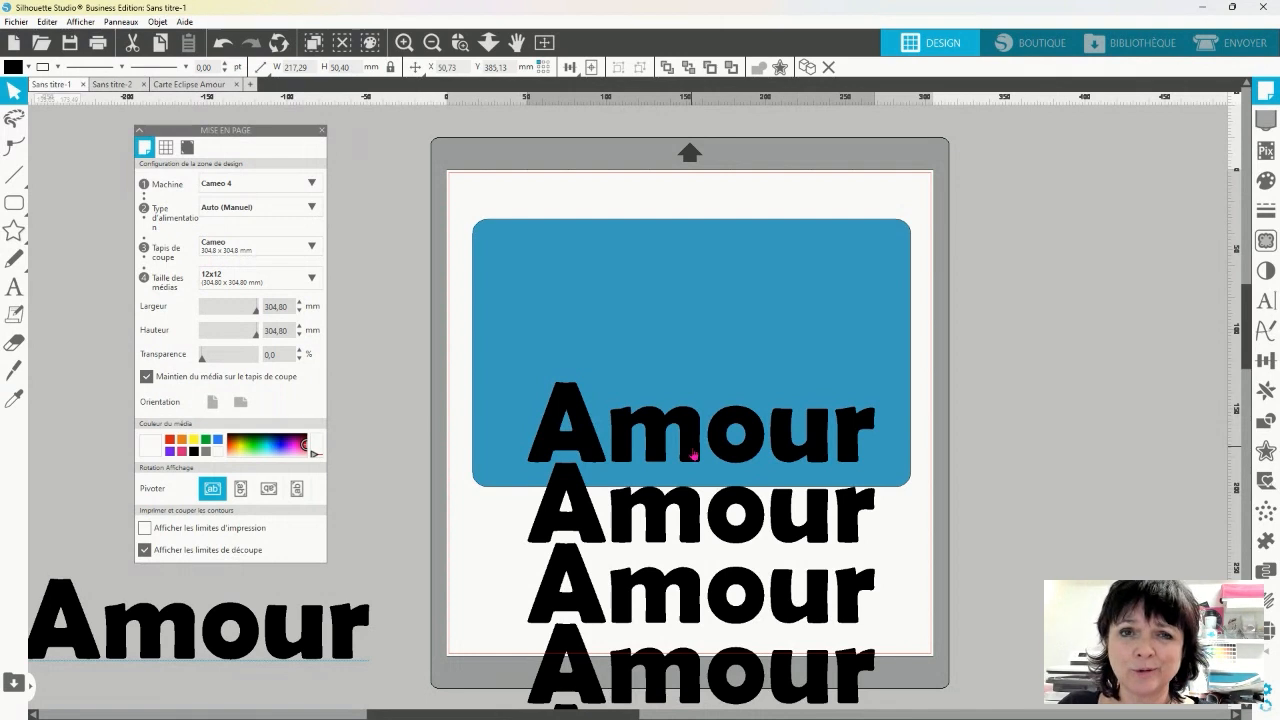
# Move the blue rectangle up, place the top Amour inside its lower part, and shift the second Amour further down
pyautogui.moveTo(625, 342); pyautogui.dragTo(626, 305)
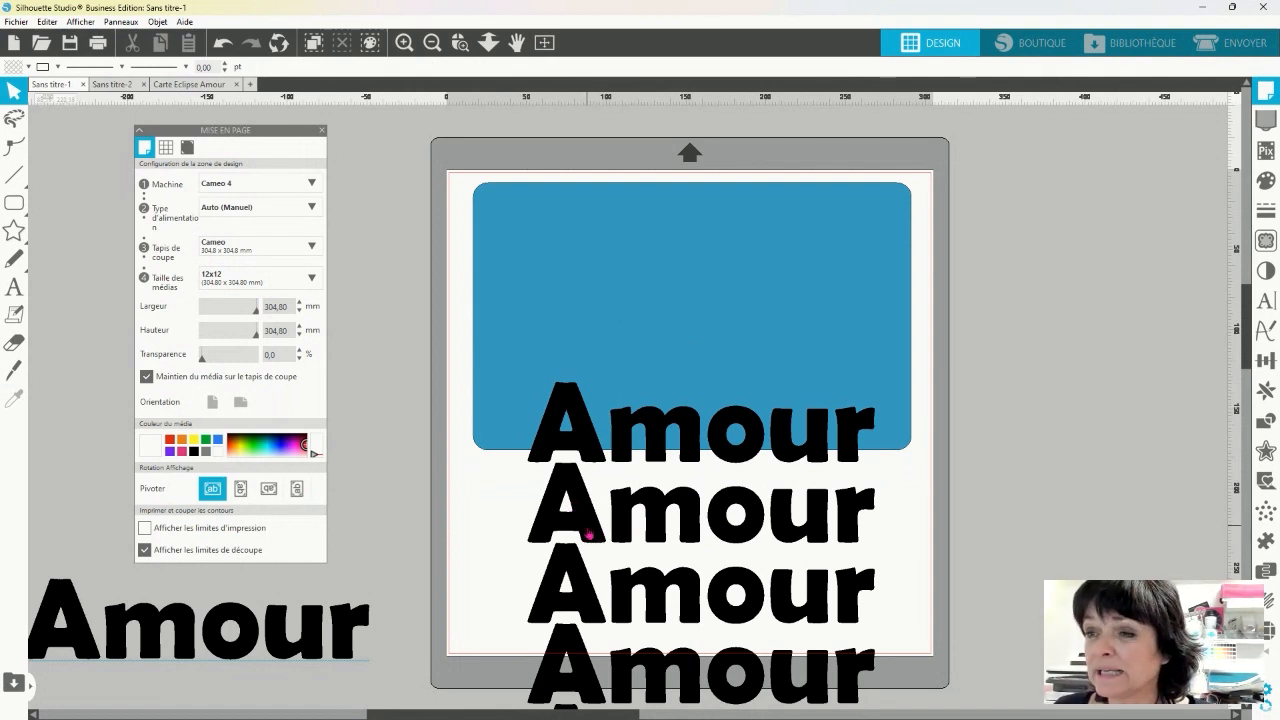
pyautogui.moveTo(589, 535); pyautogui.dragTo(585, 563)
pyautogui.moveTo(624, 461); pyautogui.dragTo(619, 431)
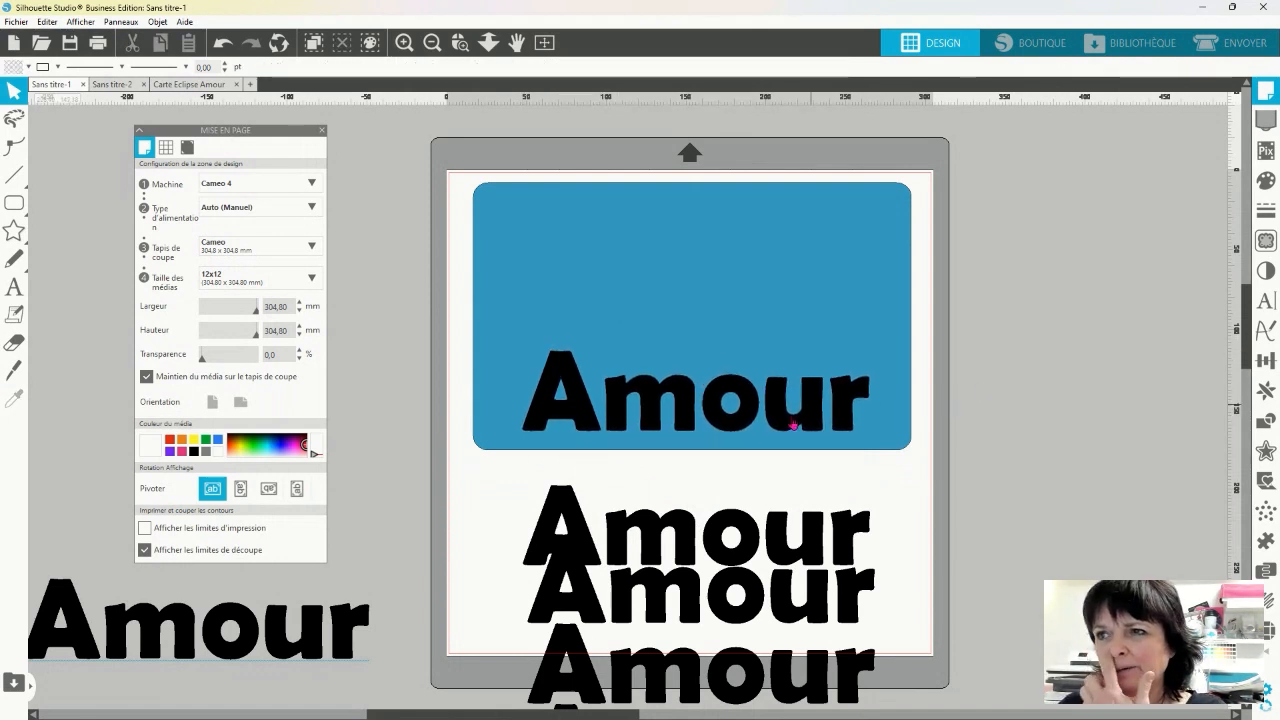
pyautogui.moveTo(729, 424); pyautogui.dragTo(701, 426)
pyautogui.click(985, 481)
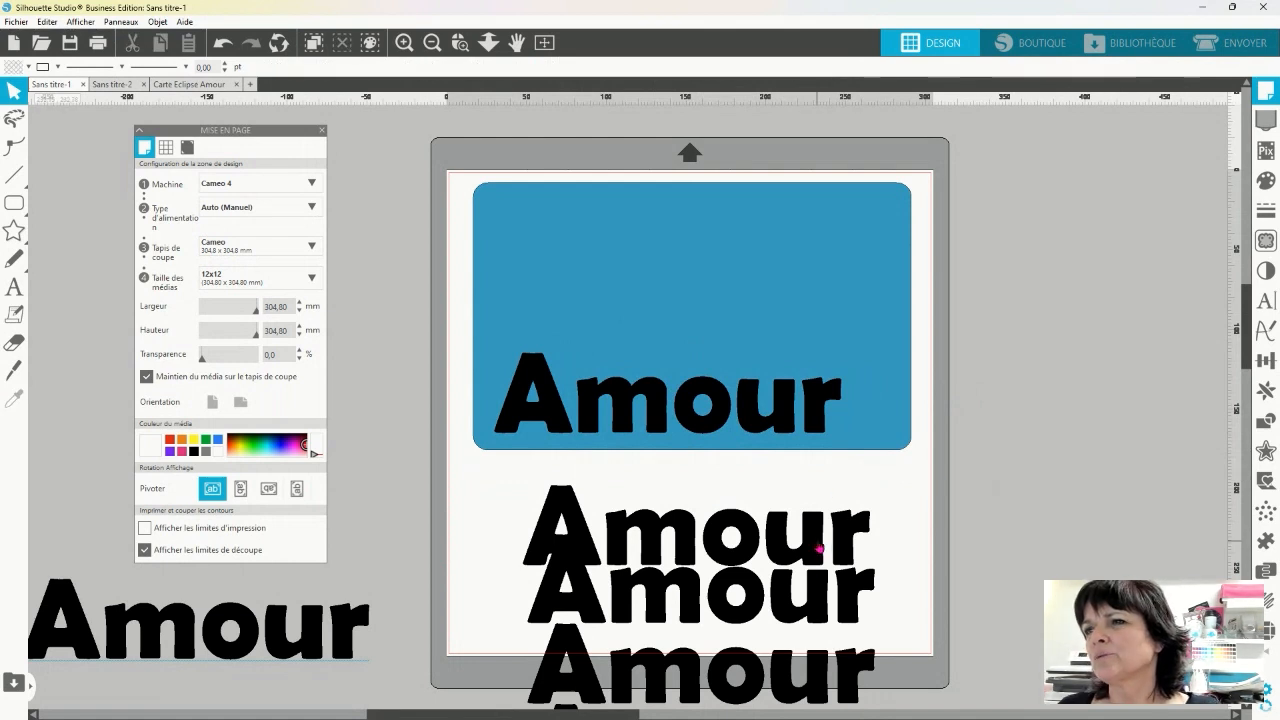
pyautogui.moveTo(821, 433); pyautogui.dragTo(838, 430)
# Centre the Amour shape horizontally on the blue rectangle
pyautogui.moveTo(953, 396); pyautogui.dragTo(832, 372)
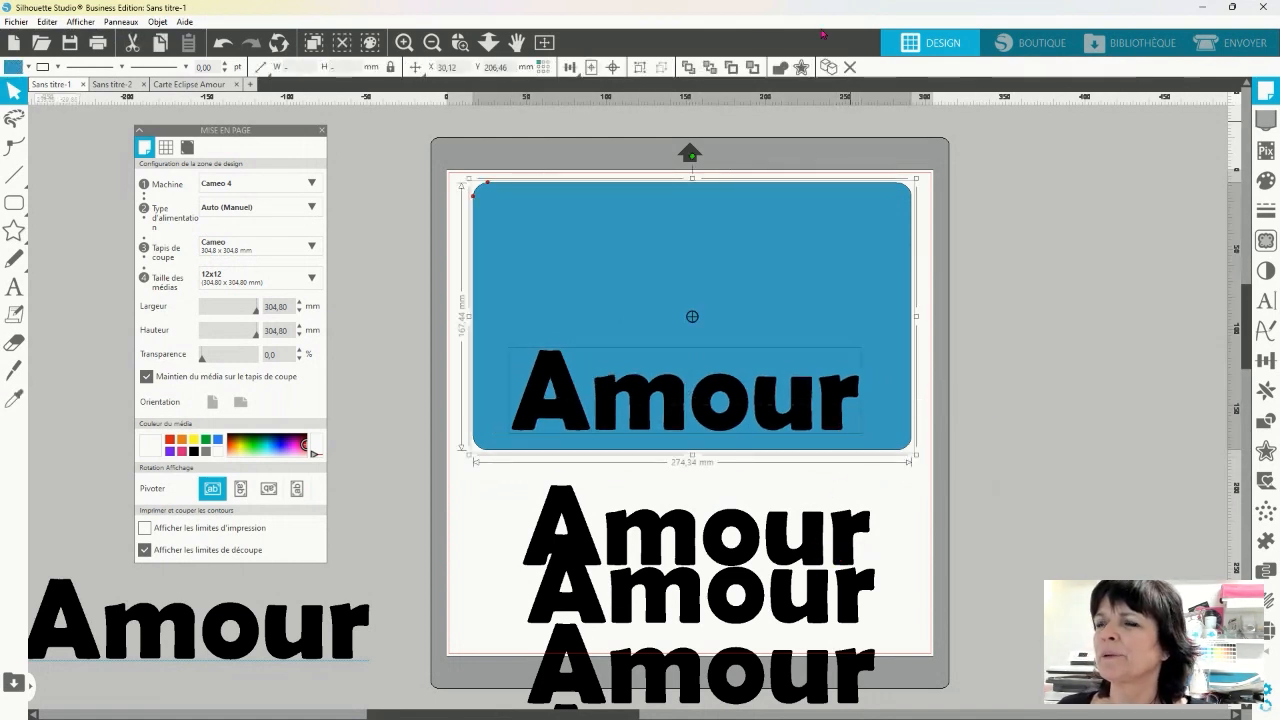
pyautogui.click(569, 67)
pyautogui.click(592, 94)
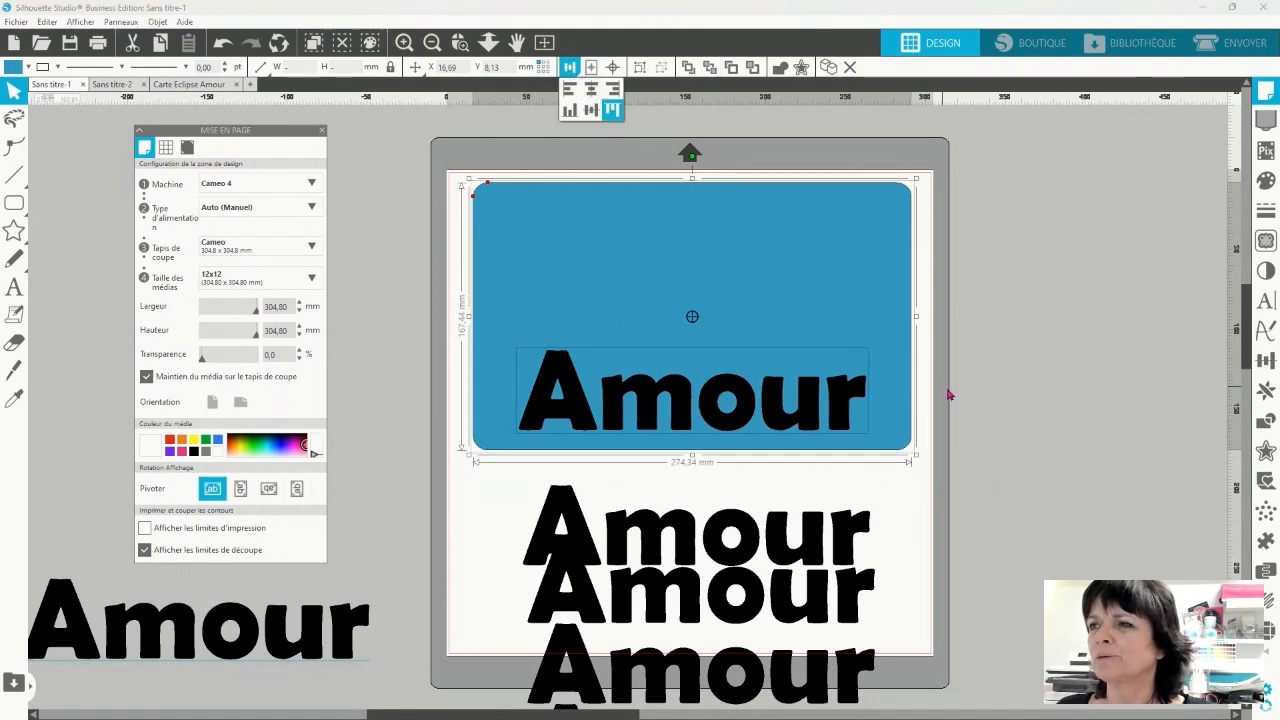
# Combine the blue rectangle and its Amour shape into a compound path so the word is cut out, and shift the result slightly
pyautogui.click(951, 394)
pyautogui.click(599, 310)
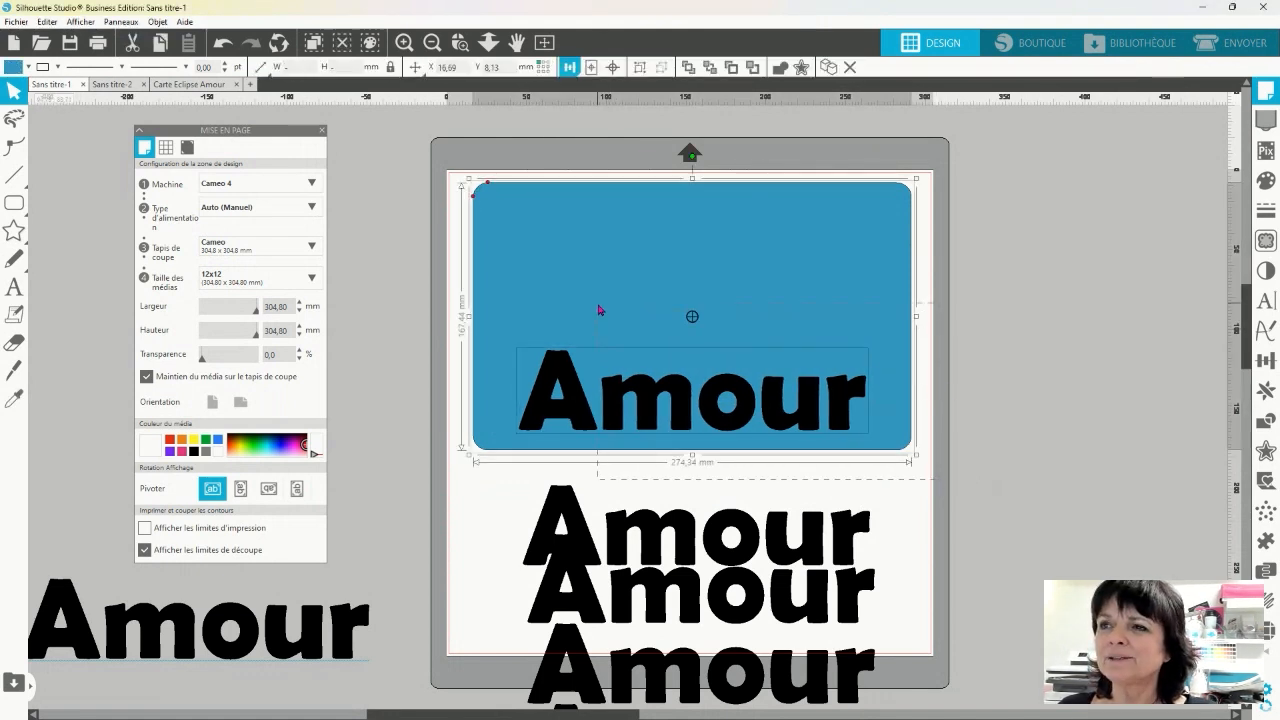
pyautogui.rightClick(731, 437)
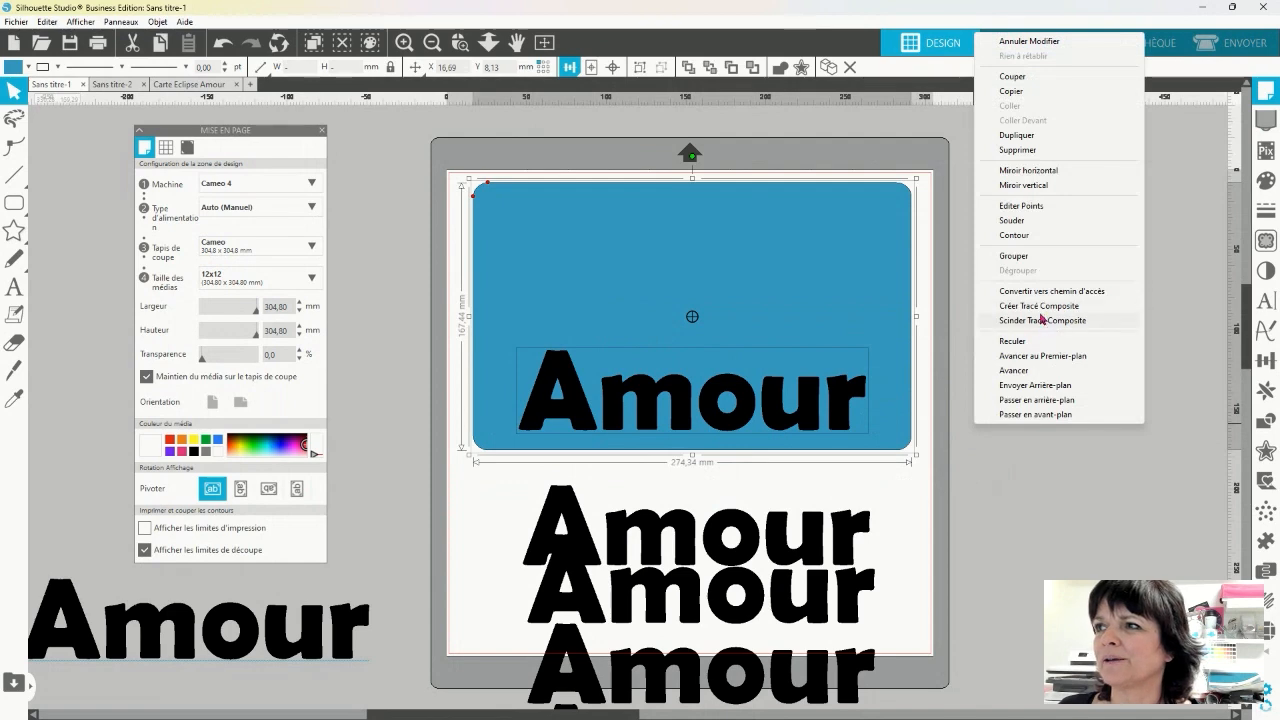
pyautogui.click(1037, 307)
pyautogui.moveTo(589, 277)
pyautogui.mouseDown()
pyautogui.moveTo(409, 243)
pyautogui.moveTo(624, 287)
pyautogui.moveTo(389, 223)
pyautogui.moveTo(592, 275)
pyautogui.mouseUp()
pyautogui.moveTo(758, 378); pyautogui.dragTo(663, 323)
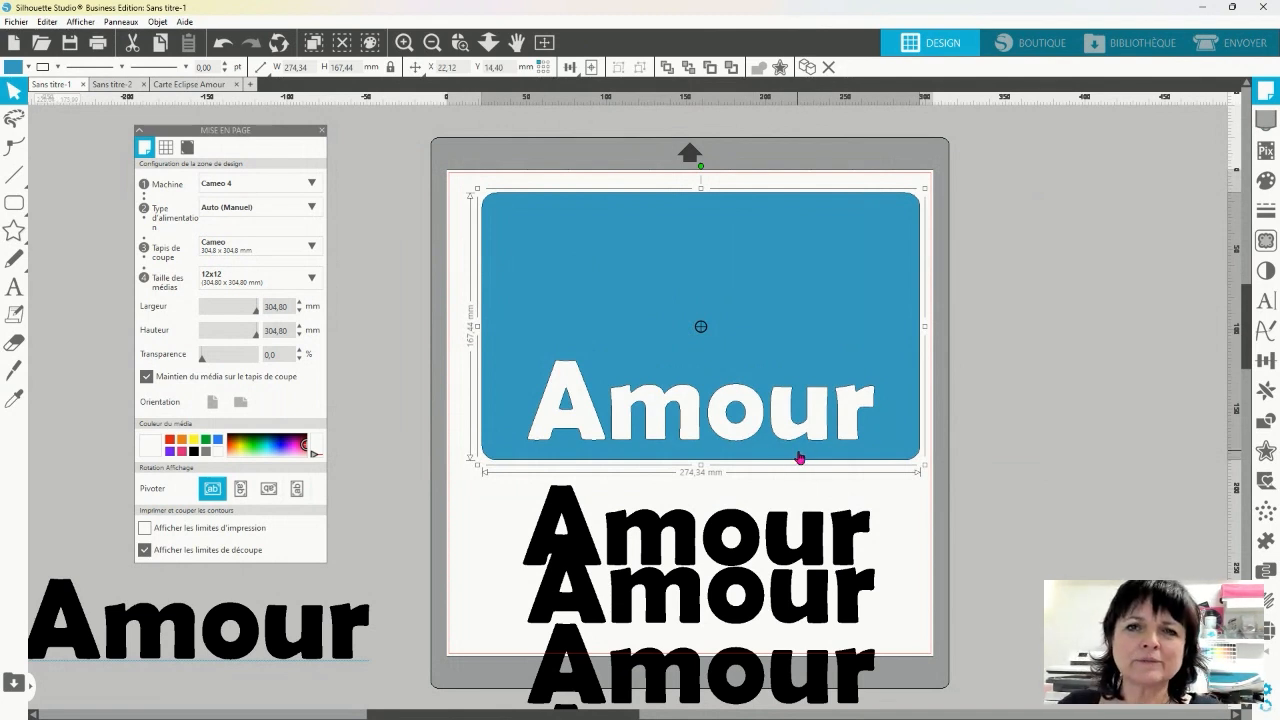
# Reposition two of the black Amour copies below the blue card
pyautogui.moveTo(605, 522); pyautogui.dragTo(600, 580)
pyautogui.click(837, 632)
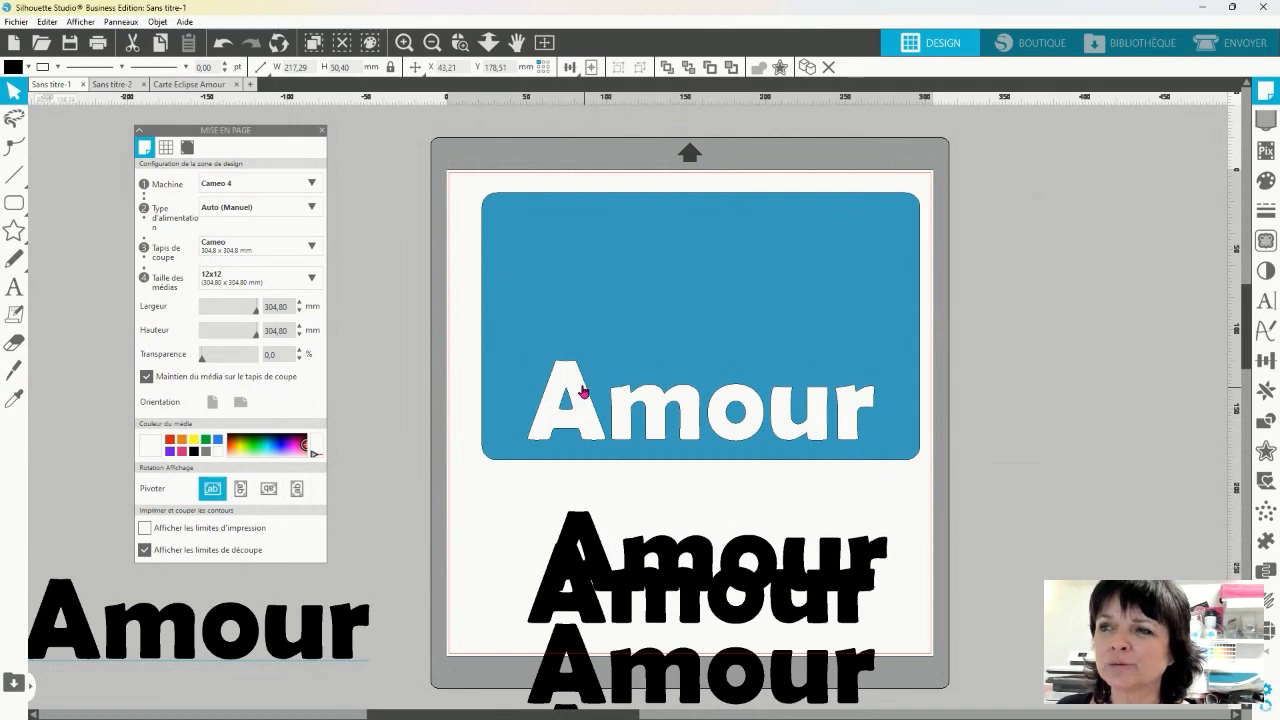
pyautogui.click(541, 499)
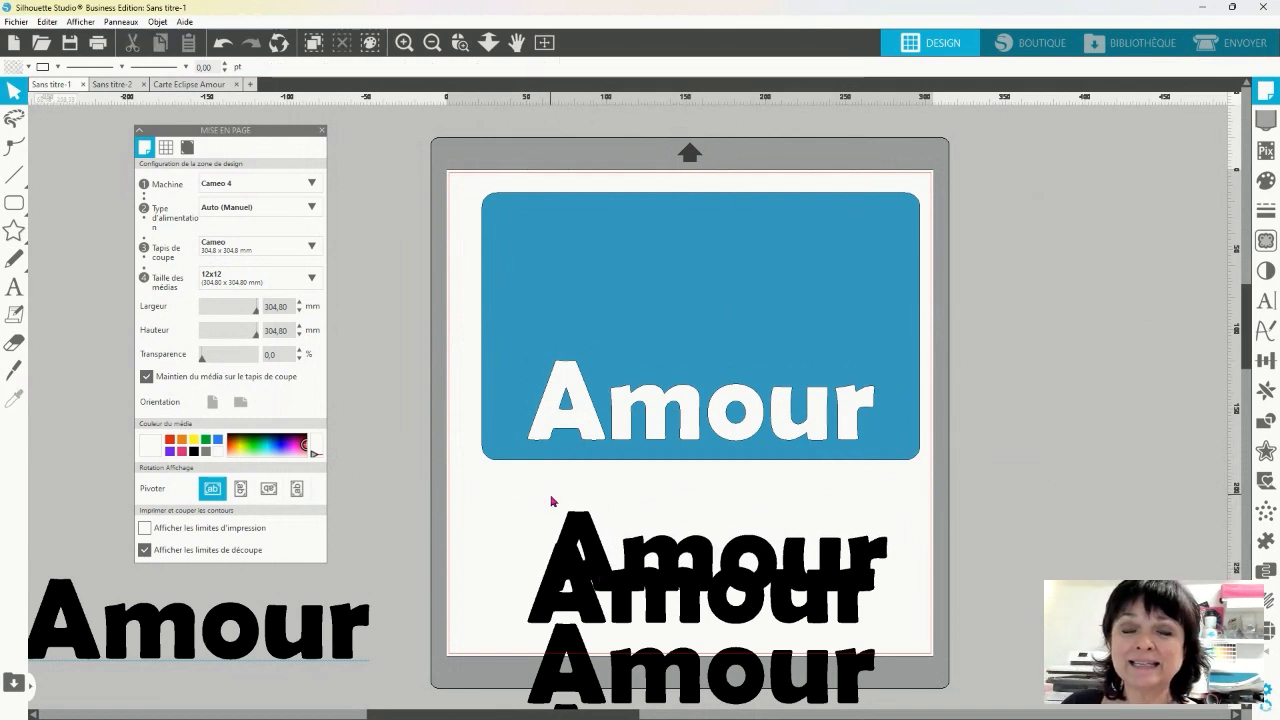
pyautogui.moveTo(577, 590); pyautogui.dragTo(516, 578)
pyautogui.click(516, 579)
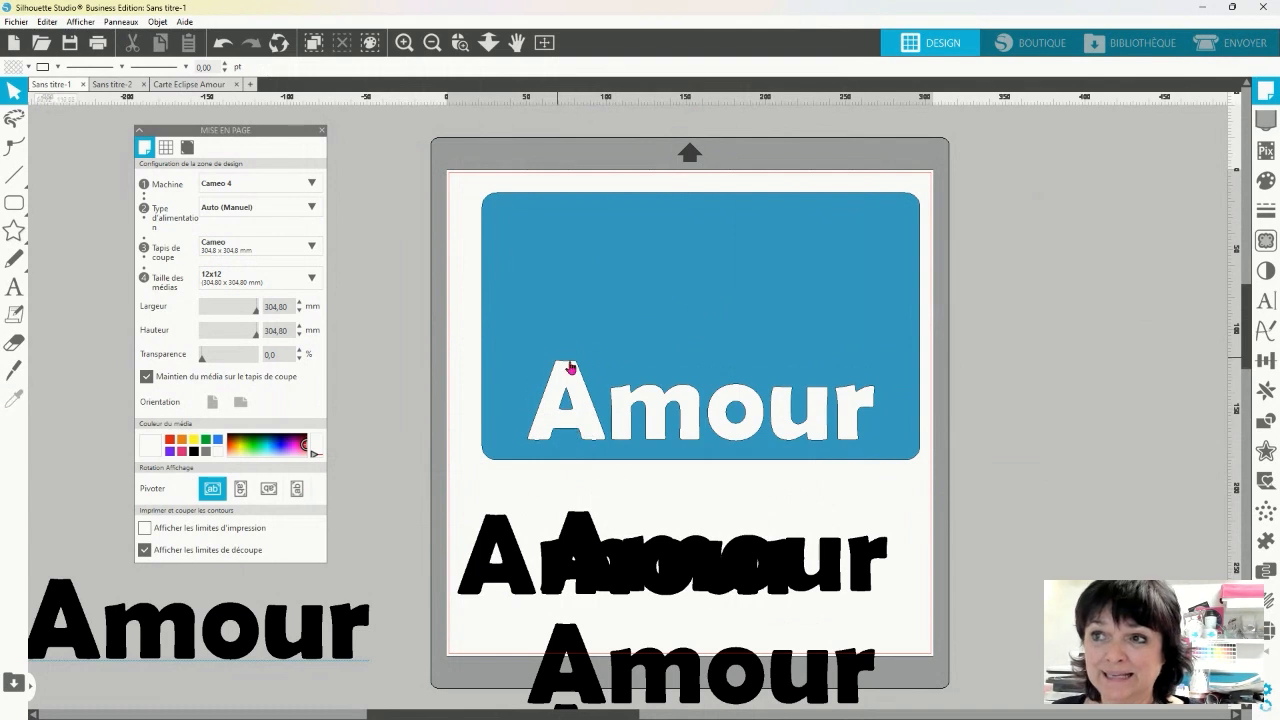
# Slide the blue card partly off the mat's left edge to check the letter cut-outs, and return it to the mat
pyautogui.moveTo(540, 440); pyautogui.dragTo(396, 421)
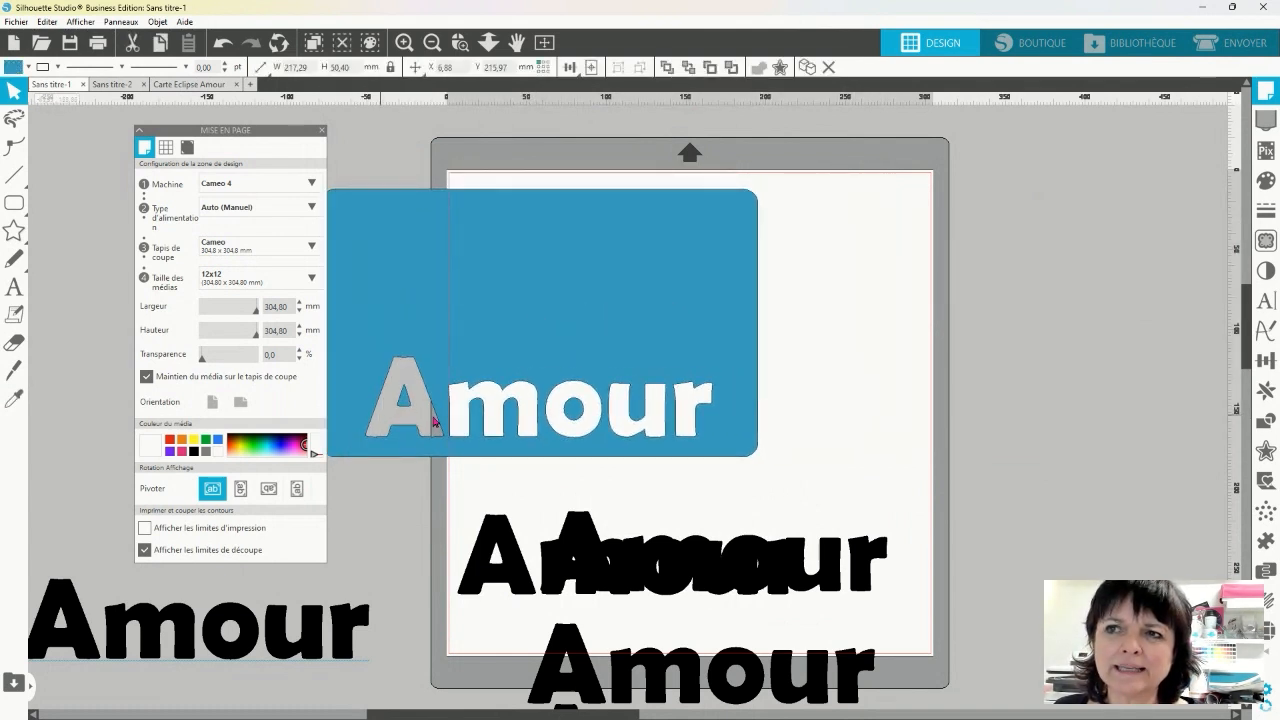
pyautogui.click(432, 422)
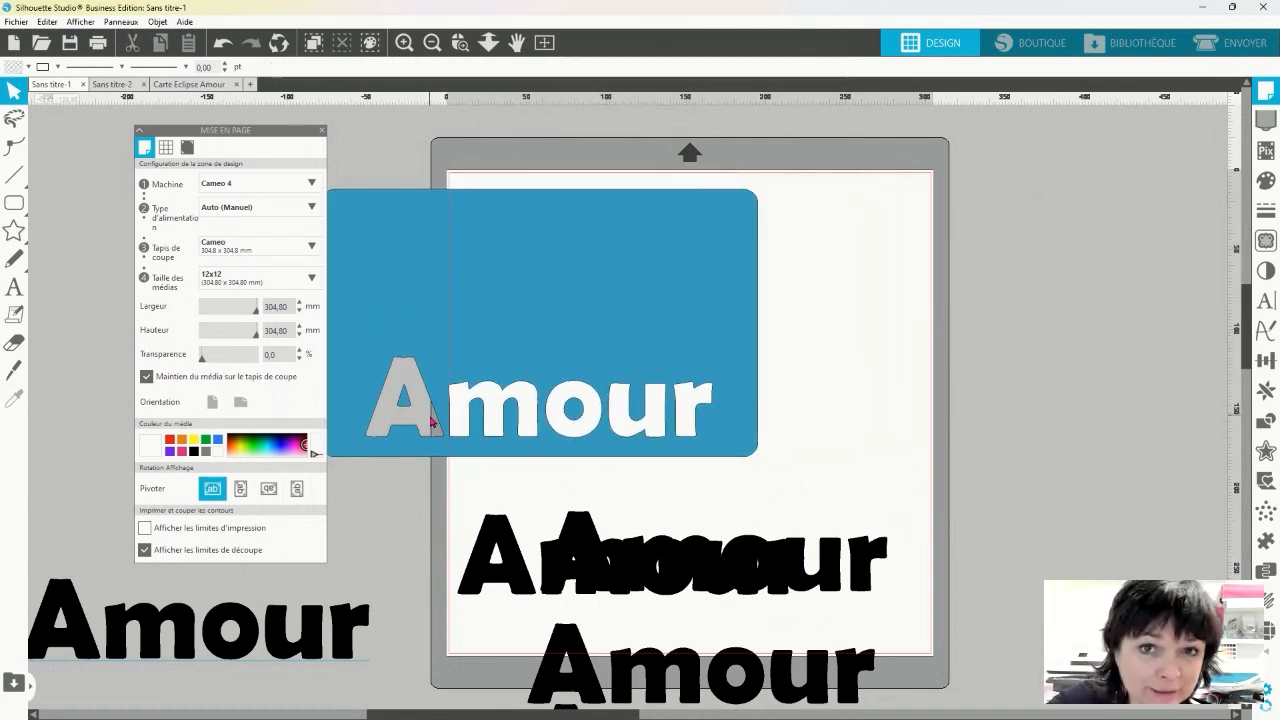
pyautogui.moveTo(598, 307); pyautogui.dragTo(736, 310)
# Duplicate the cut-out card to its right and release the copy's compound path
pyautogui.press('i')
pyautogui.hotkey('ctrl', 'Right')
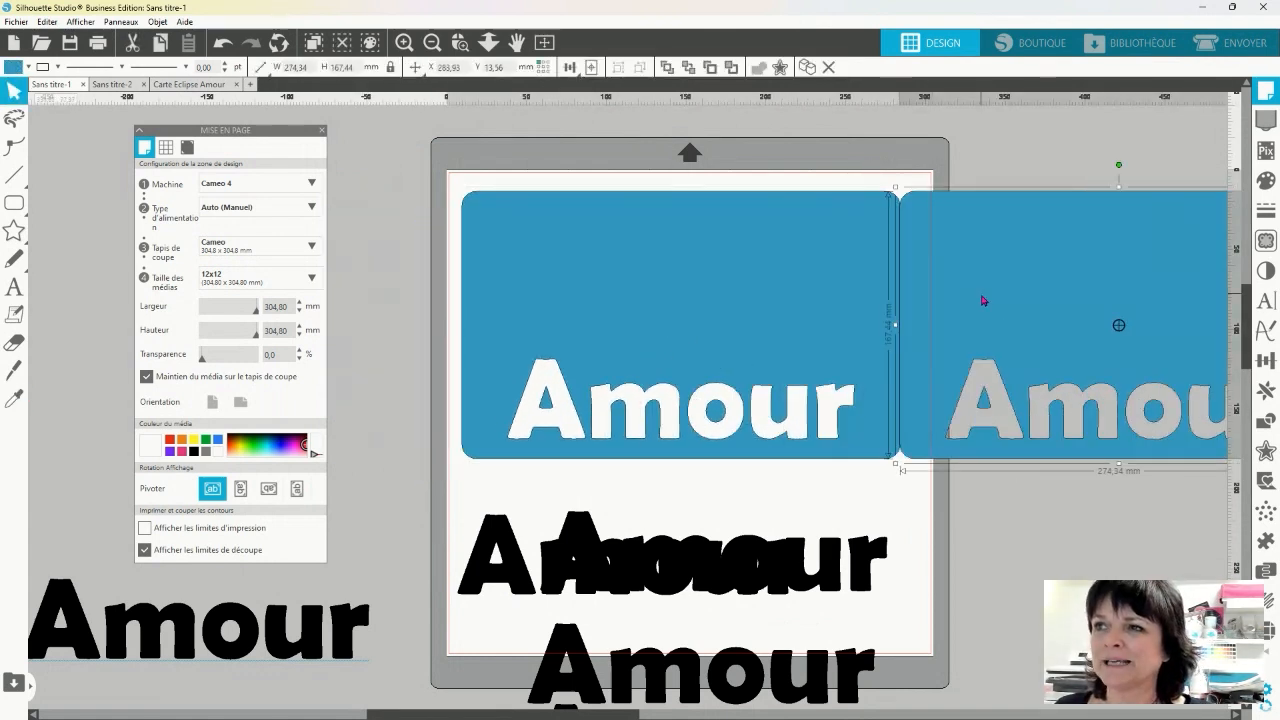
pyautogui.rightClick(1023, 301)
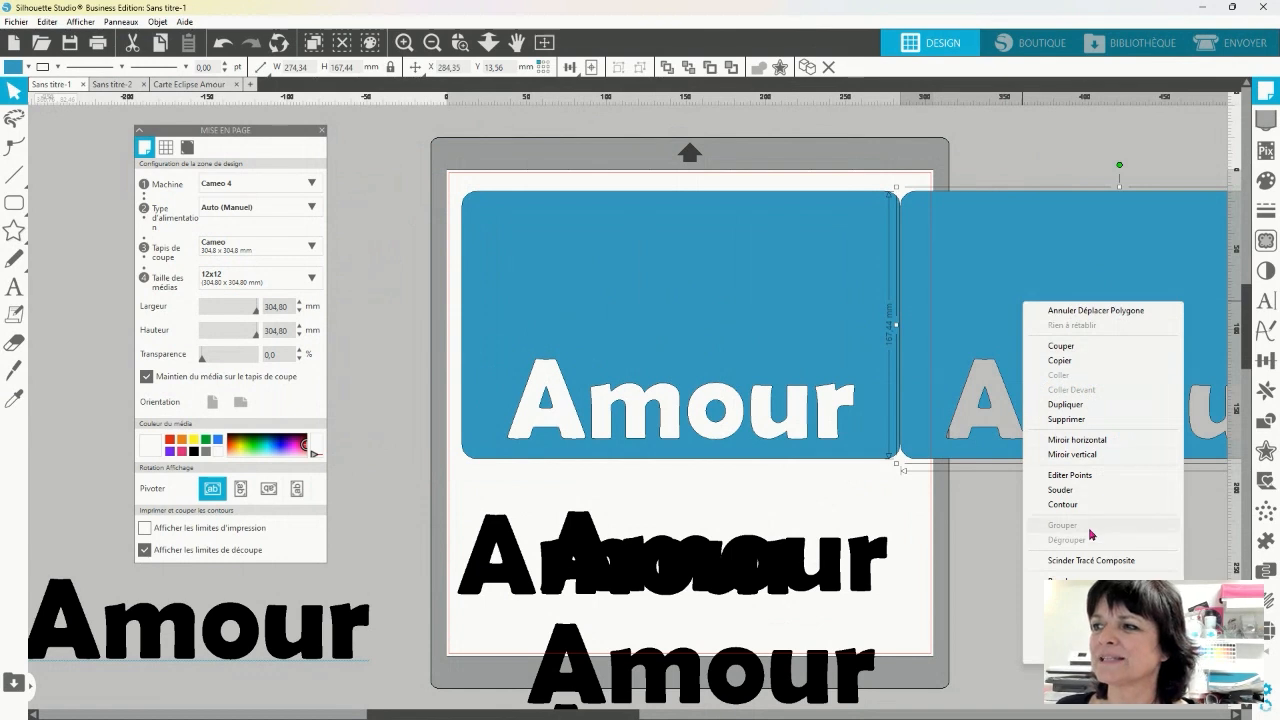
pyautogui.click(1083, 562)
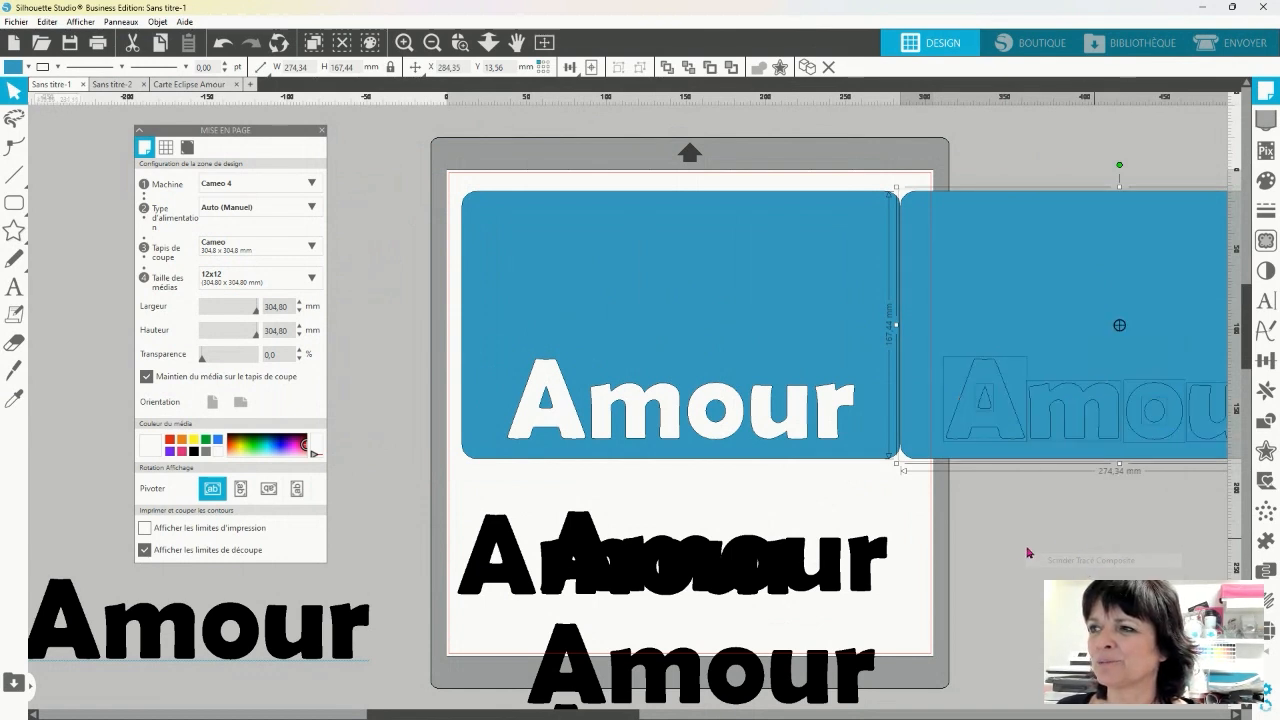
# Delete the released Amour letters from the card copy and fill the remaining rounded rectangle with light purple
pyautogui.click(980, 451)
pyautogui.press('Delete')
pyautogui.moveTo(1010, 300); pyautogui.dragTo(1050, 357)
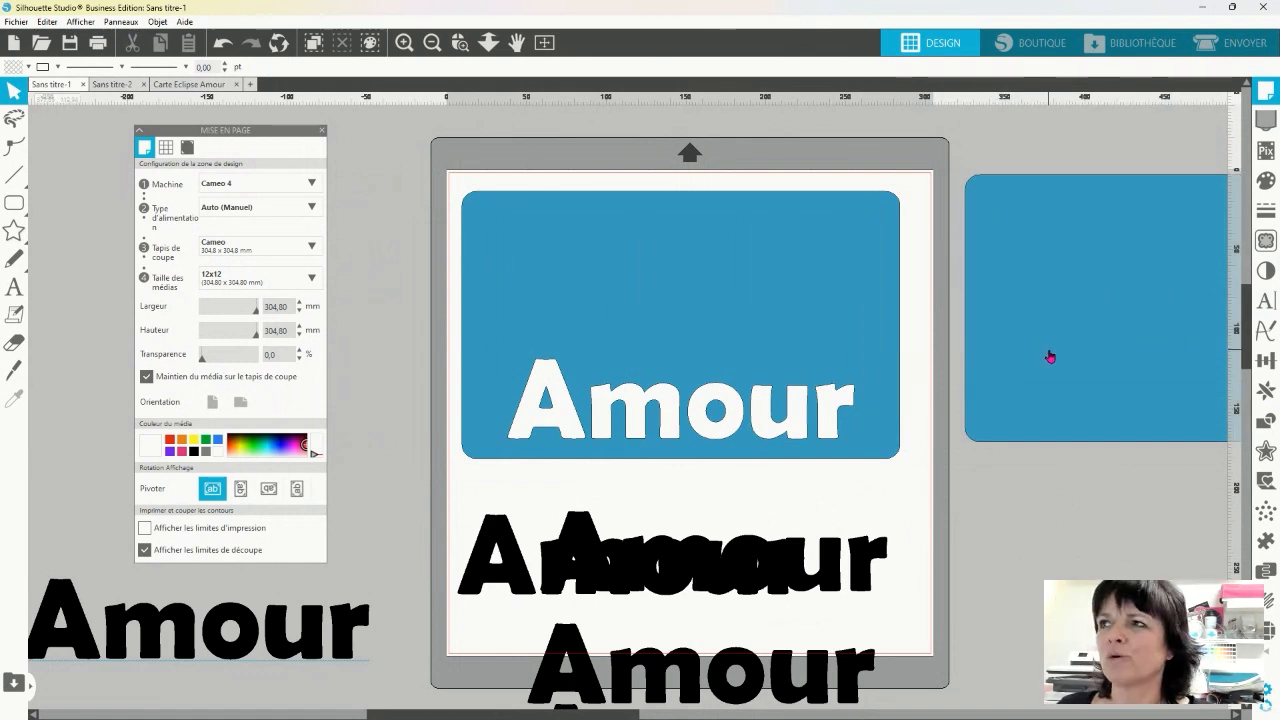
pyautogui.click(20, 66)
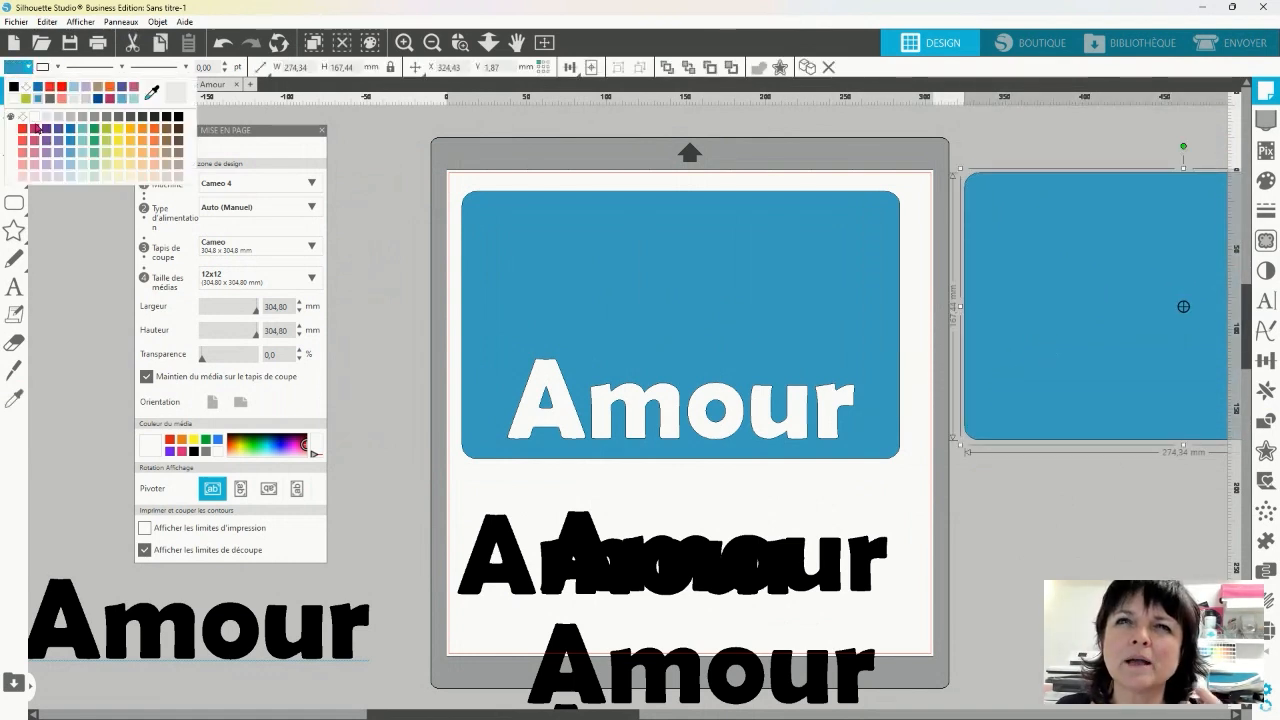
pyautogui.click(86, 92)
pyautogui.moveTo(1057, 360); pyautogui.dragTo(951, 377)
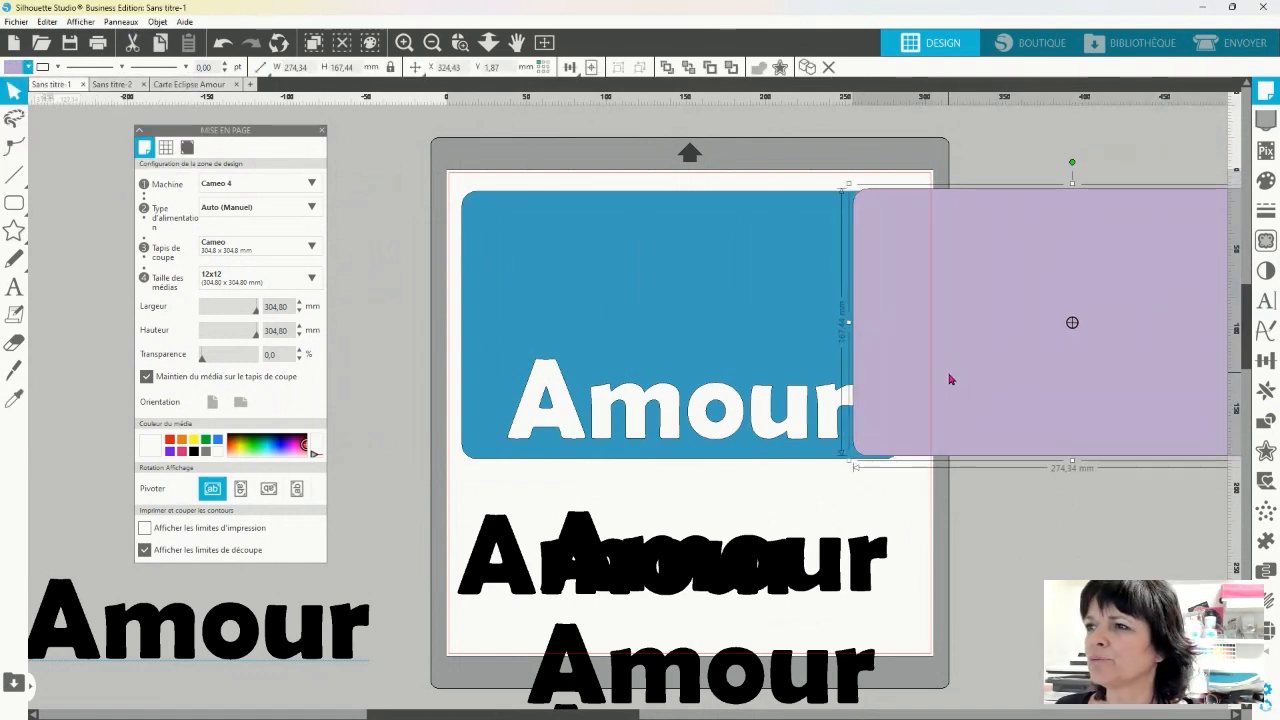
# Place the purple rectangle behind the blue cut-out card and center-align the two
pyautogui.click(689, 69)
pyautogui.moveTo(1020, 323); pyautogui.dragTo(673, 321)
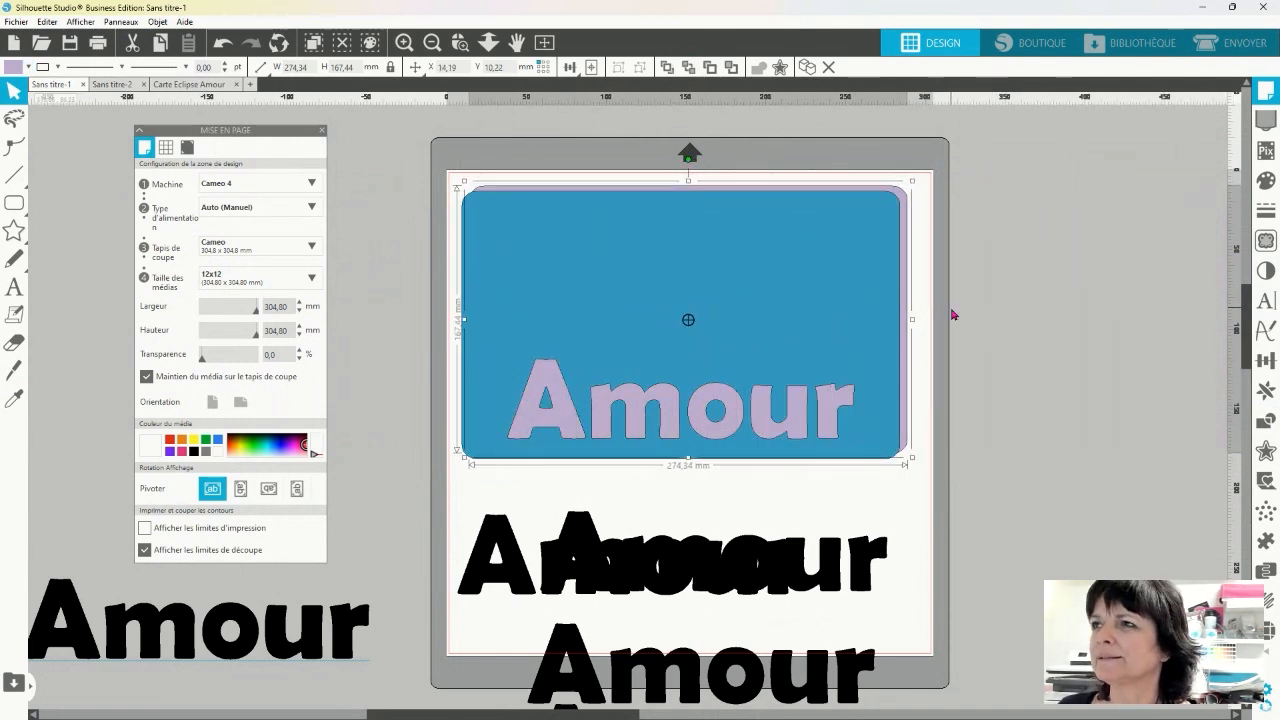
pyautogui.moveTo(951, 315); pyautogui.dragTo(850, 260)
pyautogui.click(612, 67)
pyautogui.click(1006, 386)
# Overlay a black Amour copy on the card's letter cut-out to preview the stacking, and move it back below the card
pyautogui.moveTo(488, 571); pyautogui.dragTo(546, 538)
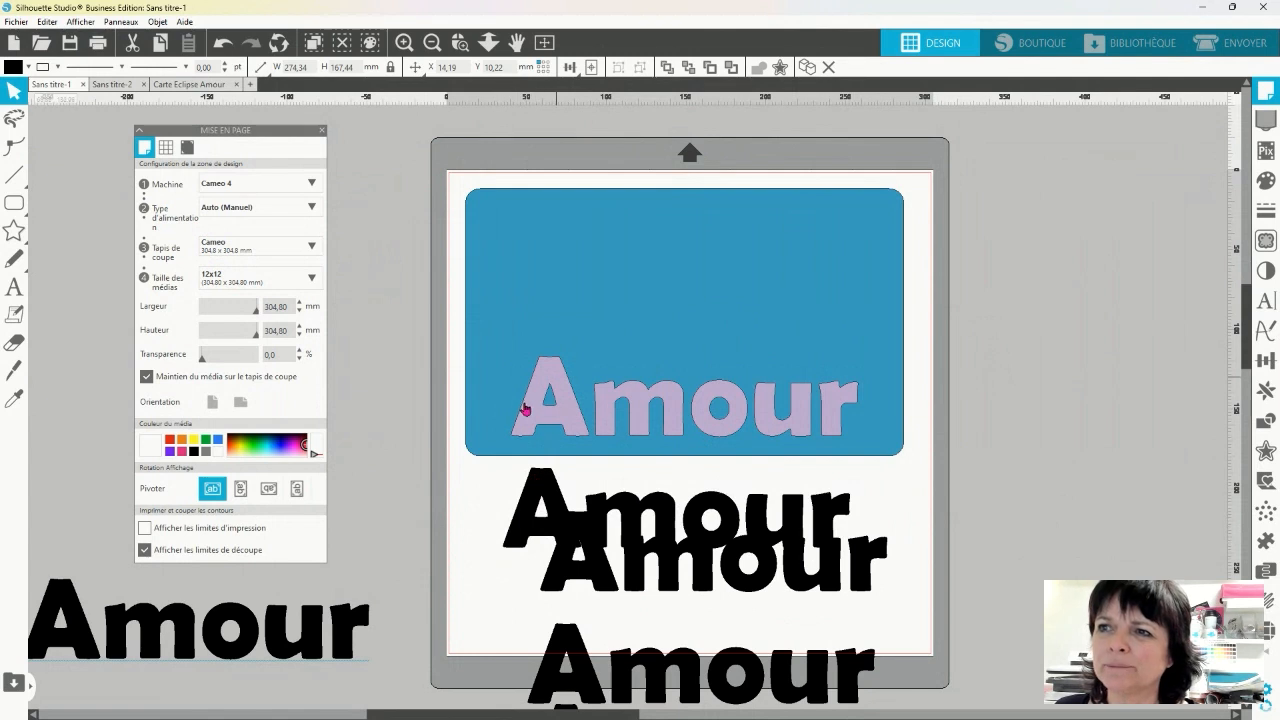
pyautogui.click(530, 400)
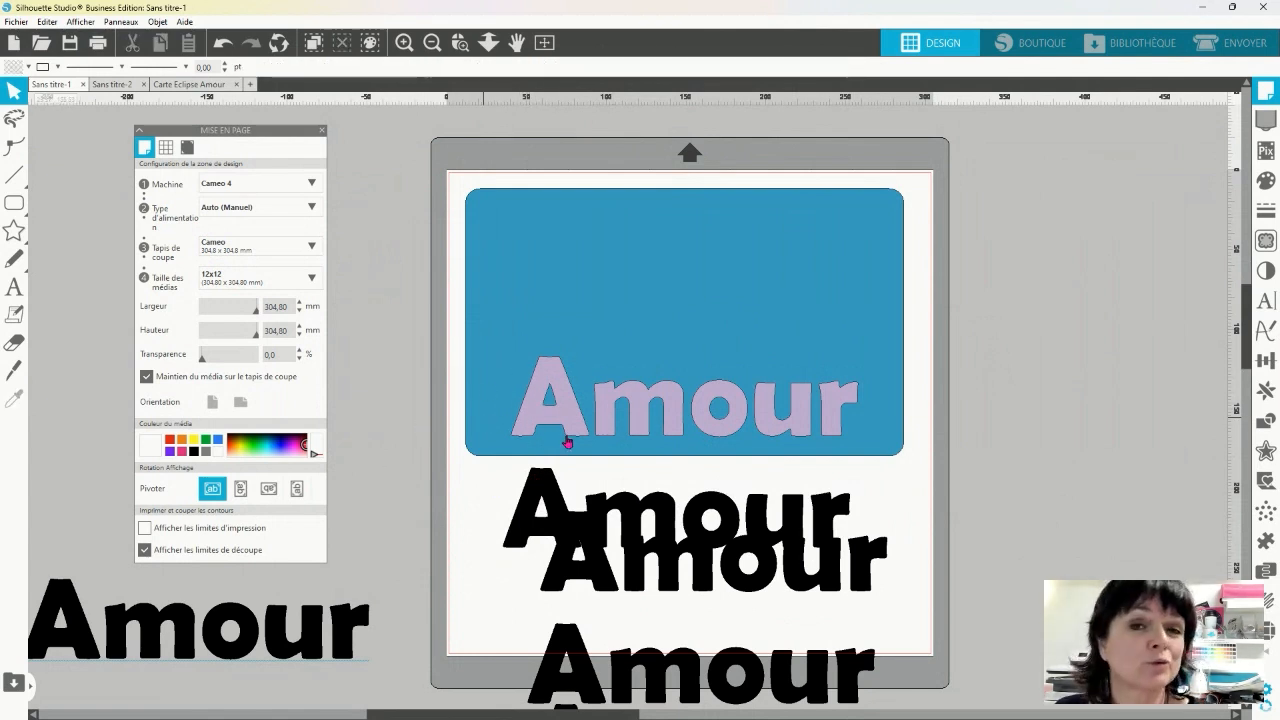
pyautogui.moveTo(525, 467); pyautogui.dragTo(540, 394)
pyautogui.moveTo(598, 577); pyautogui.dragTo(573, 567)
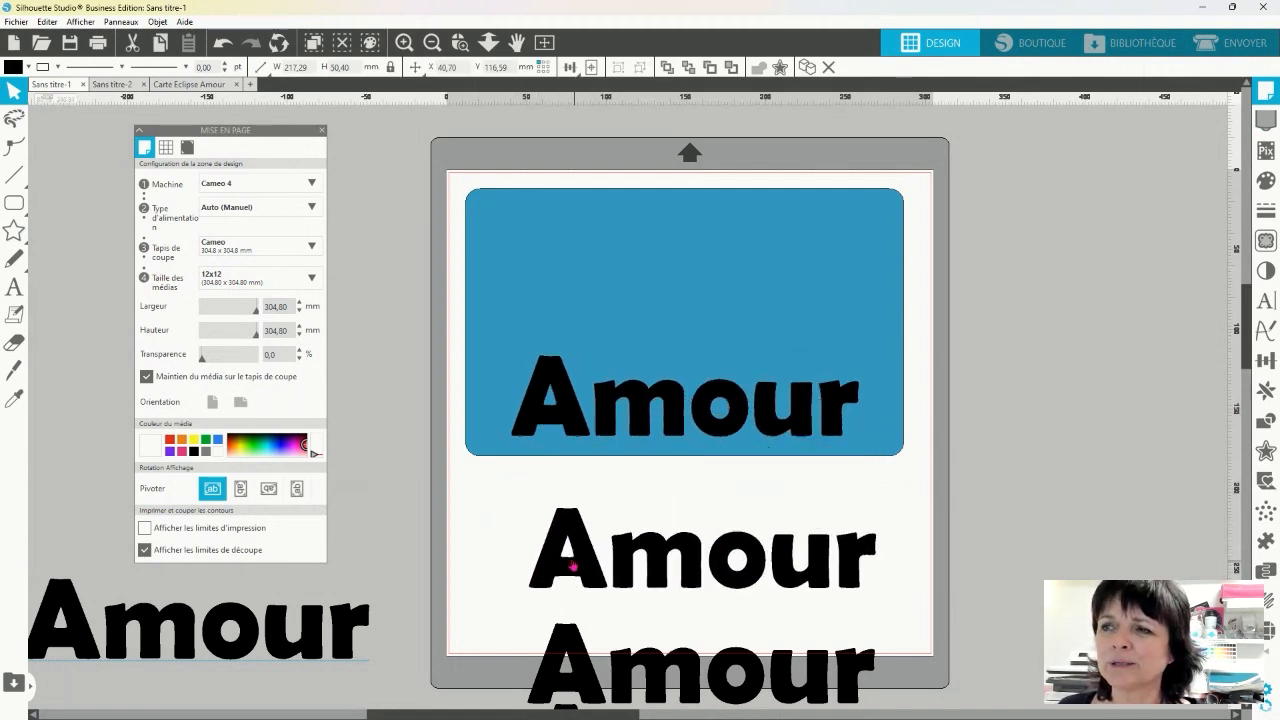
pyautogui.scroll(-2, 671, 600)
pyautogui.moveTo(643, 326); pyautogui.dragTo(669, 583)
# Select all the black Amour copies below the card and move them off the mat to its right
pyautogui.click(652, 402)
pyautogui.moveTo(505, 415); pyautogui.dragTo(891, 680)
pyautogui.moveTo(785, 647); pyautogui.dragTo(1240, 688)
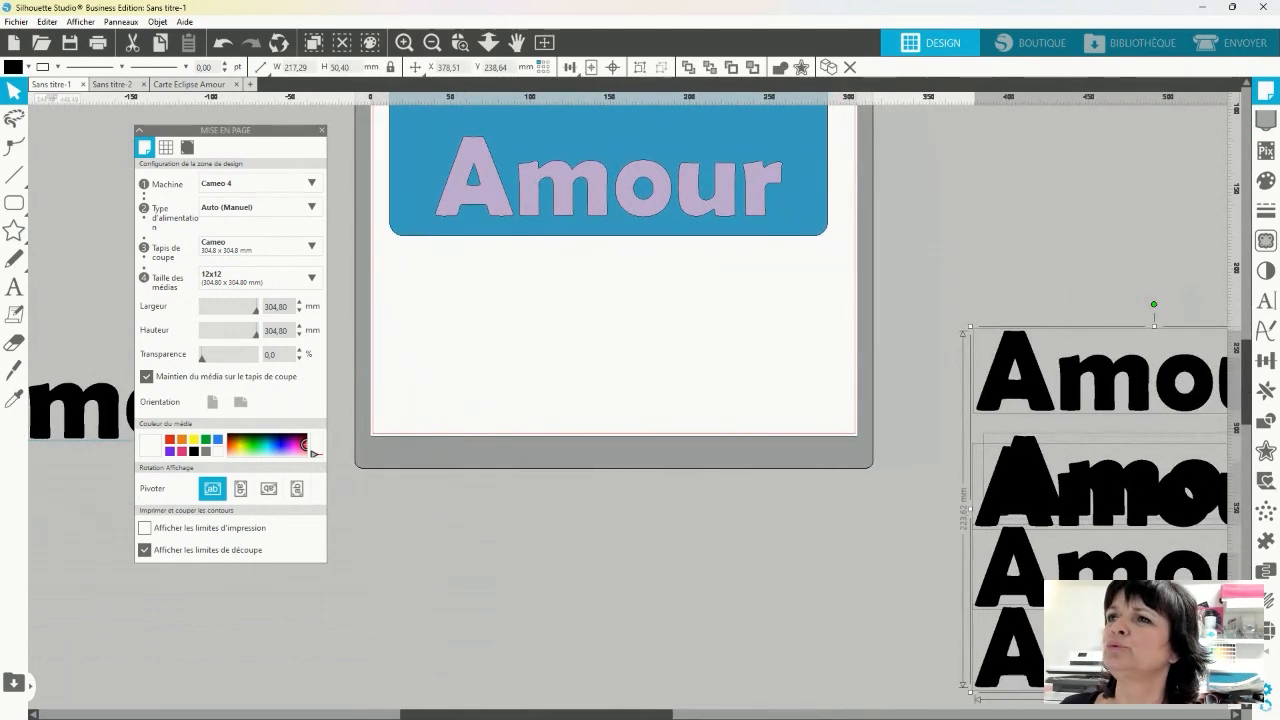
# Slide the blue cut-out card down to uncover the purple backing rectangle
pyautogui.scroll(5, 763, 537)
pyautogui.moveTo(648, 350); pyautogui.dragTo(685, 580)
pyautogui.click(880, 380)
pyautogui.scroll(1, 877, 374)
pyautogui.scroll(-6, 877, 374)
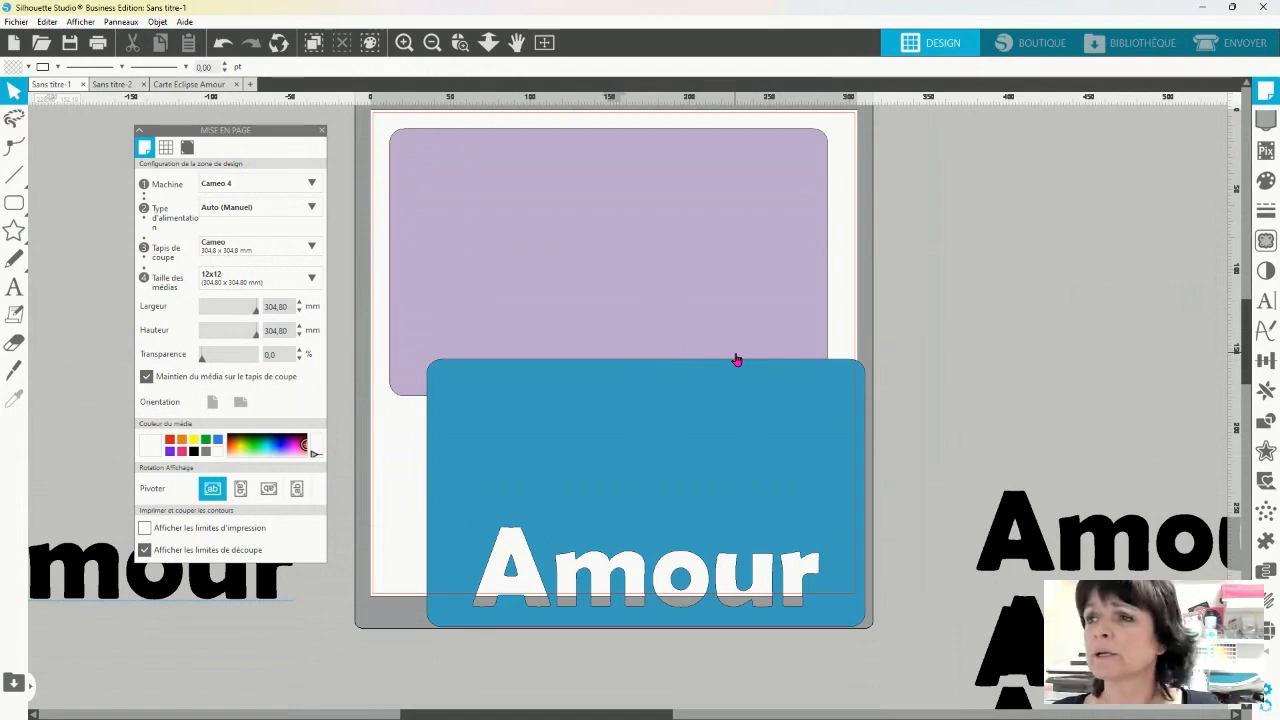
# Move the purple rectangle off the mat to its right and place the blue cut-out card in the mat's upper part
pyautogui.moveTo(631, 491); pyautogui.dragTo(558, 517)
pyautogui.moveTo(612, 262); pyautogui.dragTo(1205, 268)
pyautogui.moveTo(638, 470); pyautogui.dragTo(662, 213)
pyautogui.scroll(2, 766, 429)
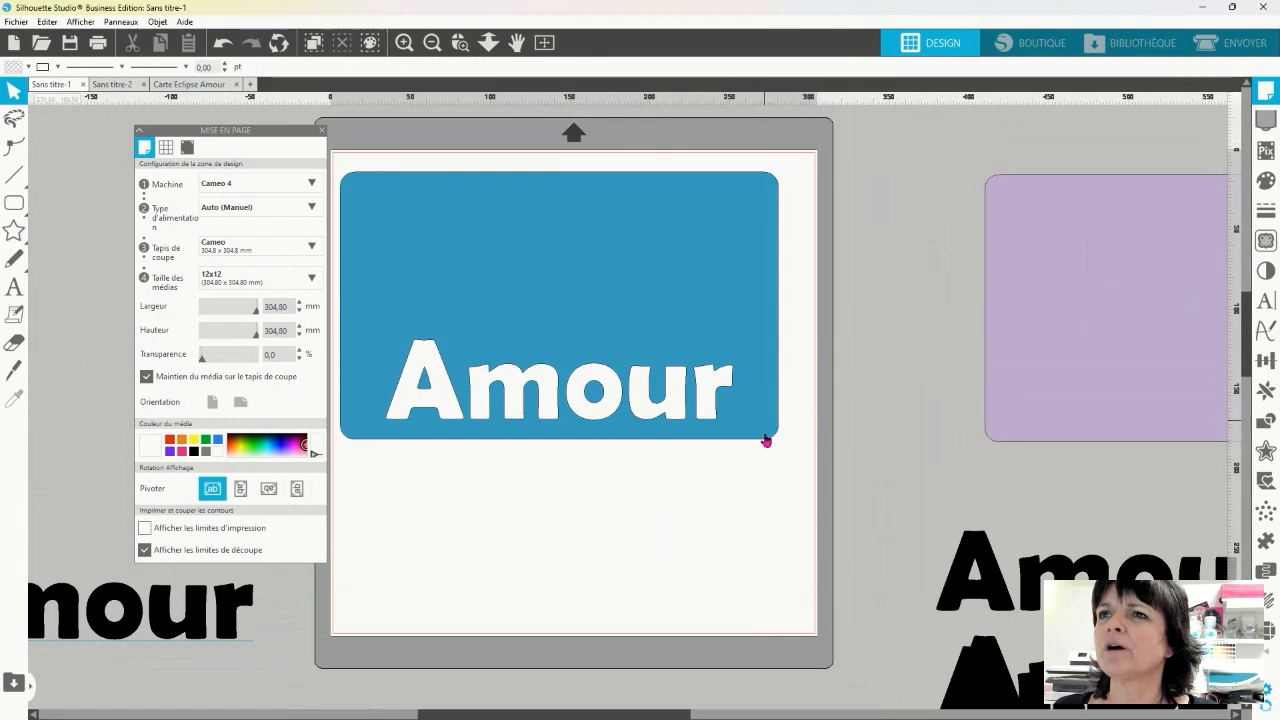
pyautogui.moveTo(571, 295); pyautogui.dragTo(572, 286)
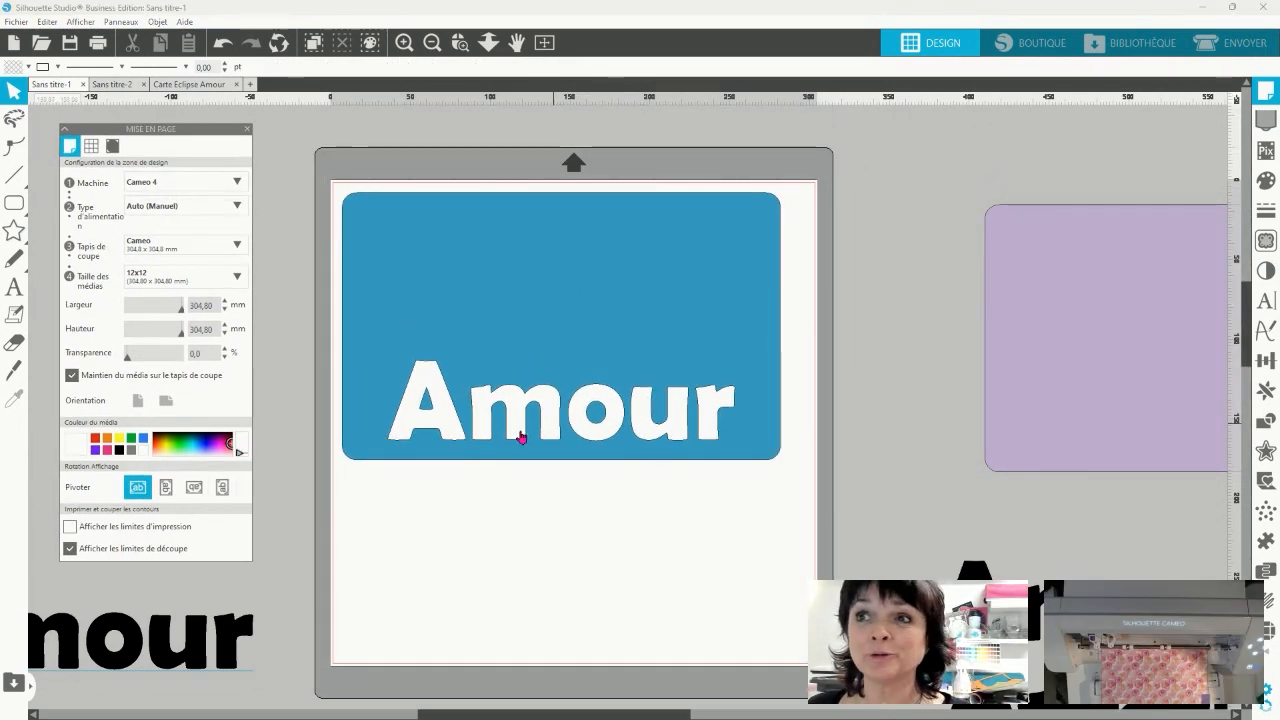
# Edit the points of the blue cut-out card, simplify its outlines, and leave point editing
pyautogui.click(531, 458)
pyautogui.rightClick(531, 458)
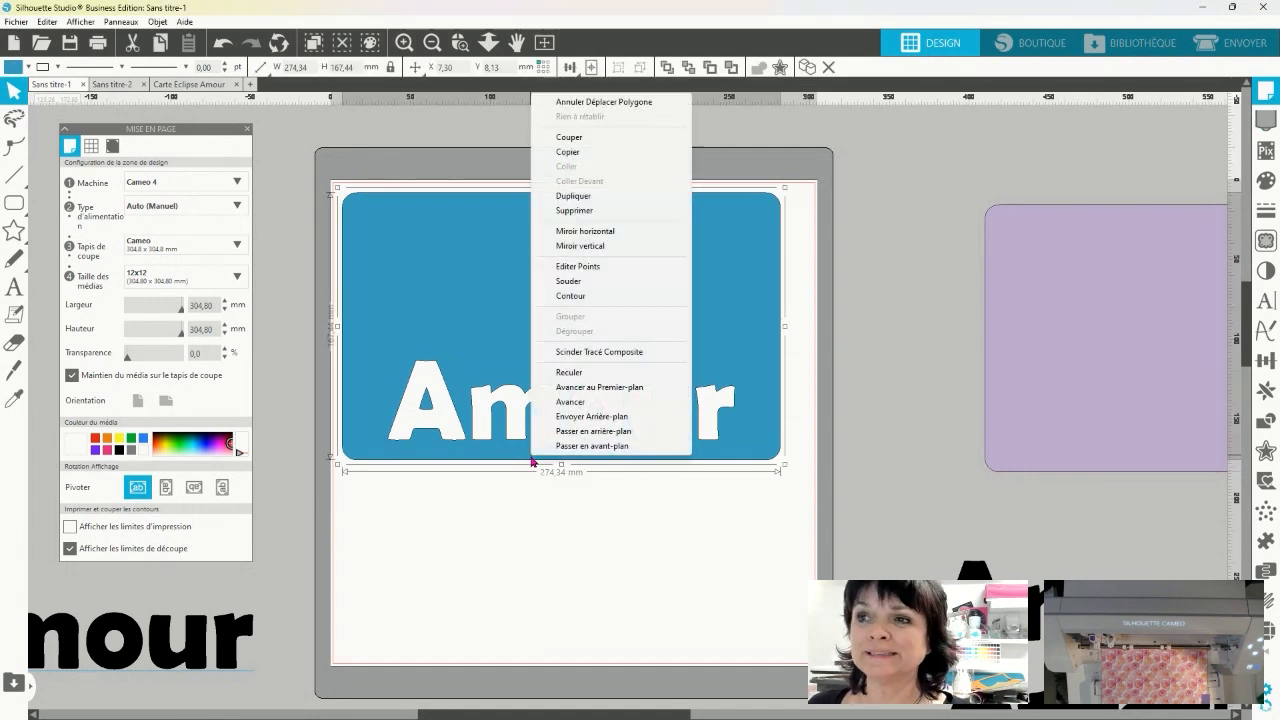
pyautogui.click(566, 266)
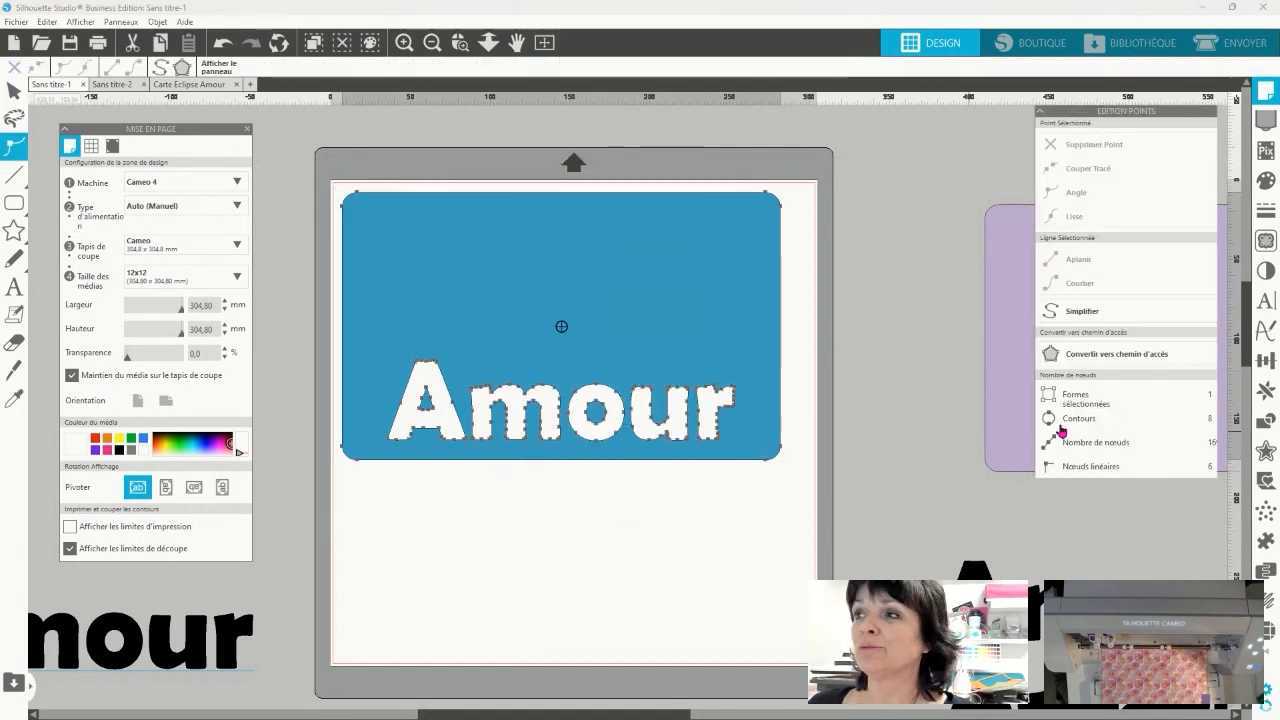
pyautogui.click(1058, 317)
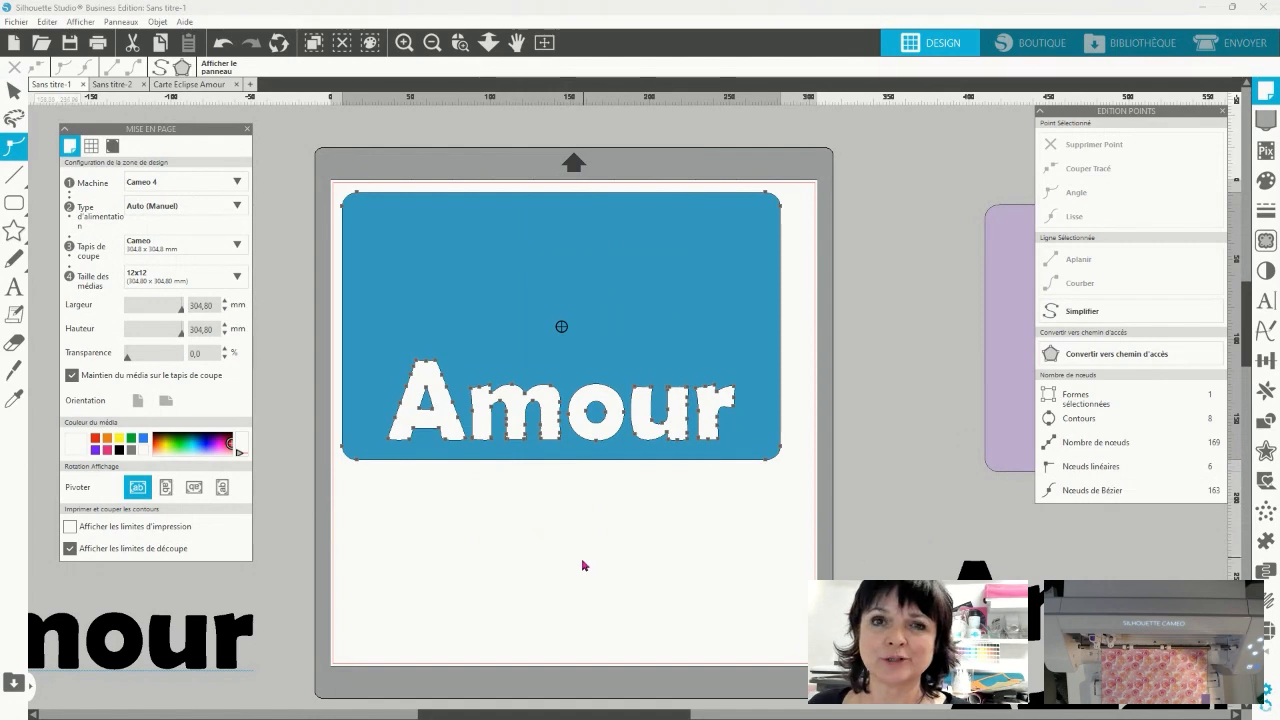
pyautogui.click(900, 305)
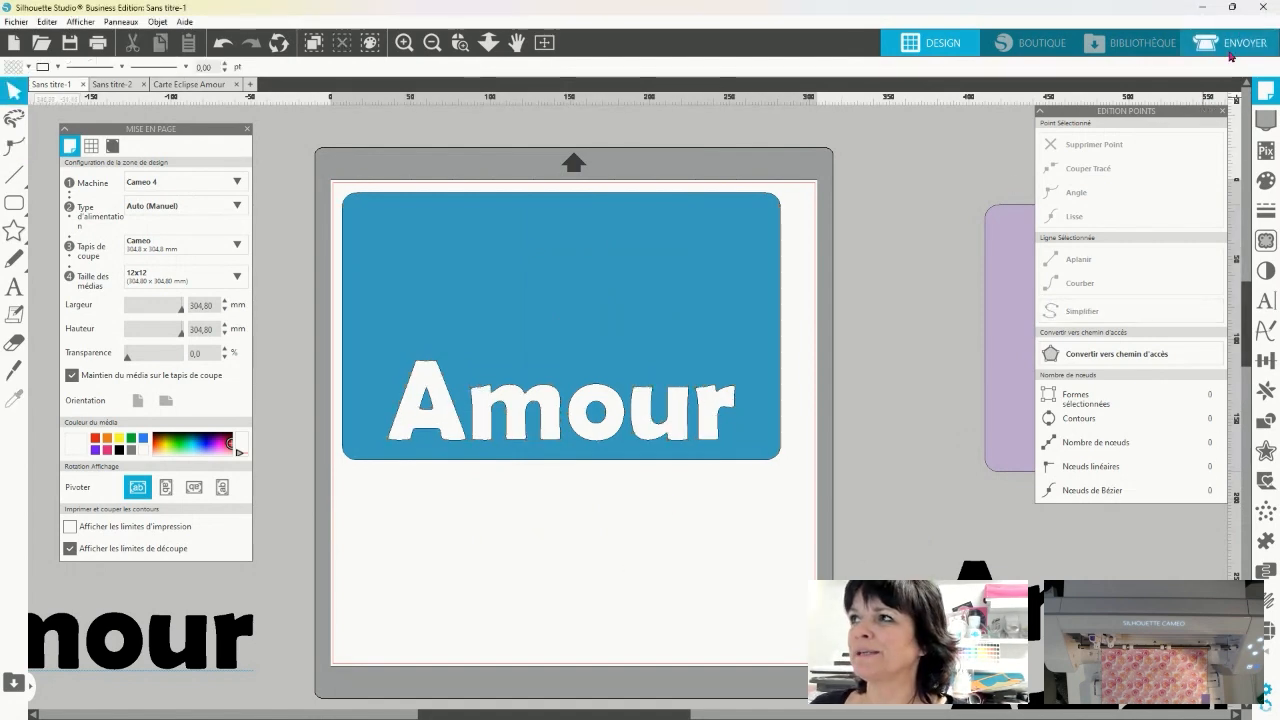
# Prepare the card for sending with material Cardstock, Texturé - Lourd (360 g) and tool Lame manuelle, 1 mm
pyautogui.click(1233, 46)
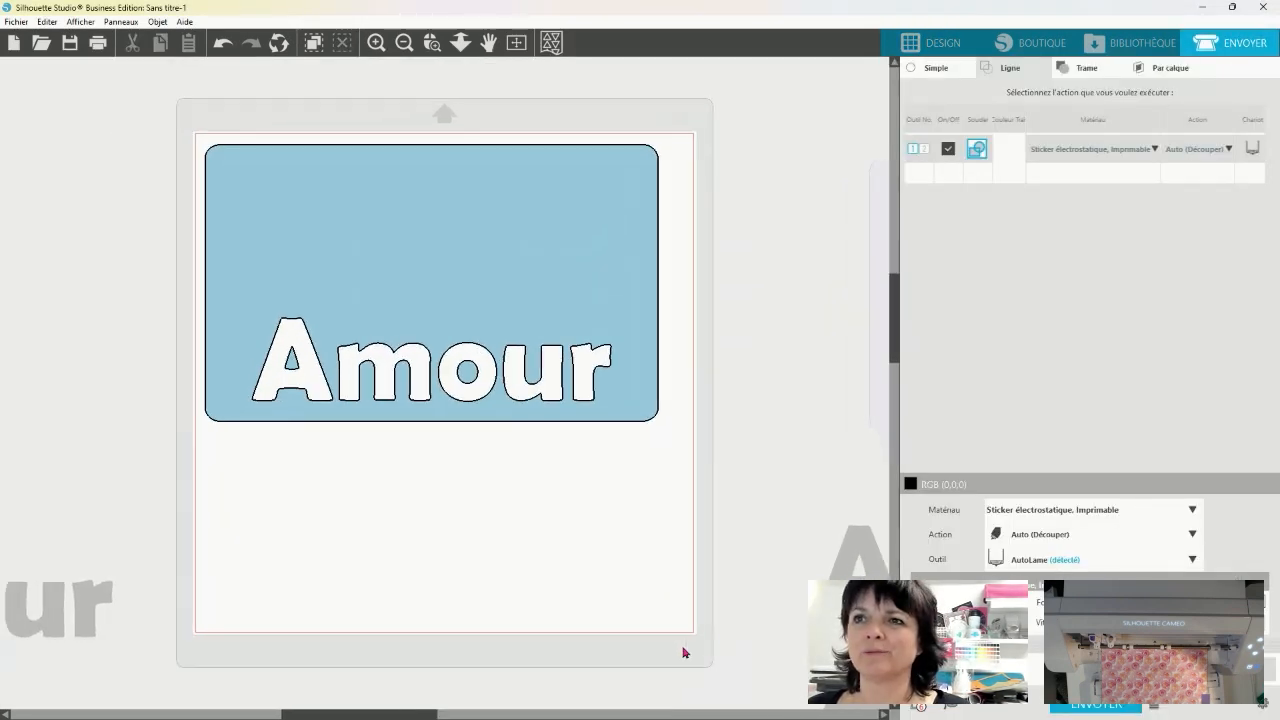
pyautogui.click(1145, 151)
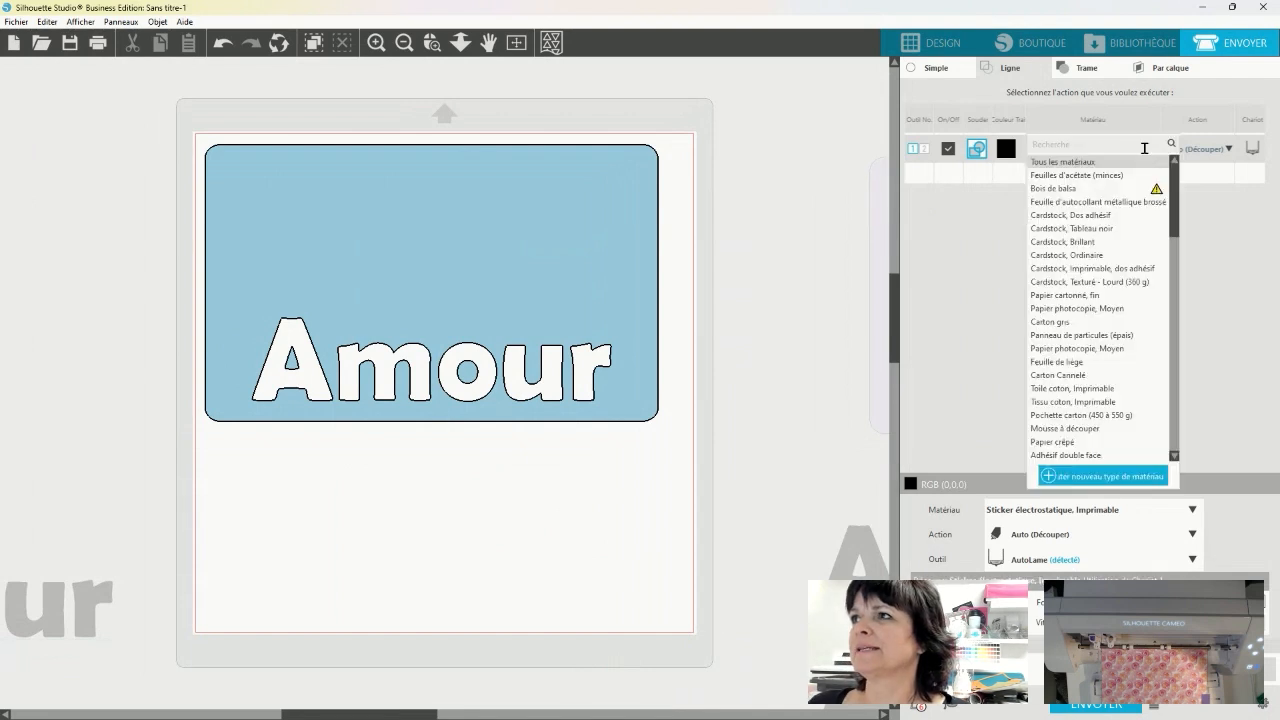
pyautogui.click(1135, 282)
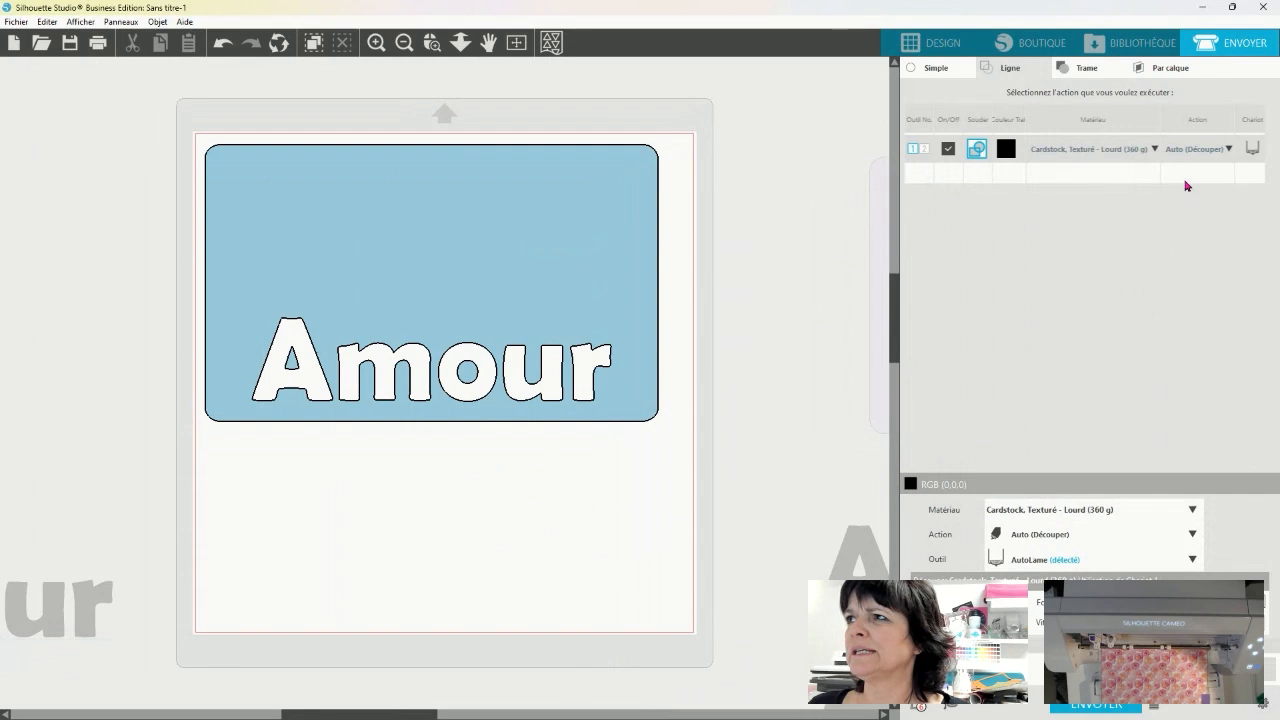
pyautogui.click(1092, 559)
pyautogui.click(1075, 611)
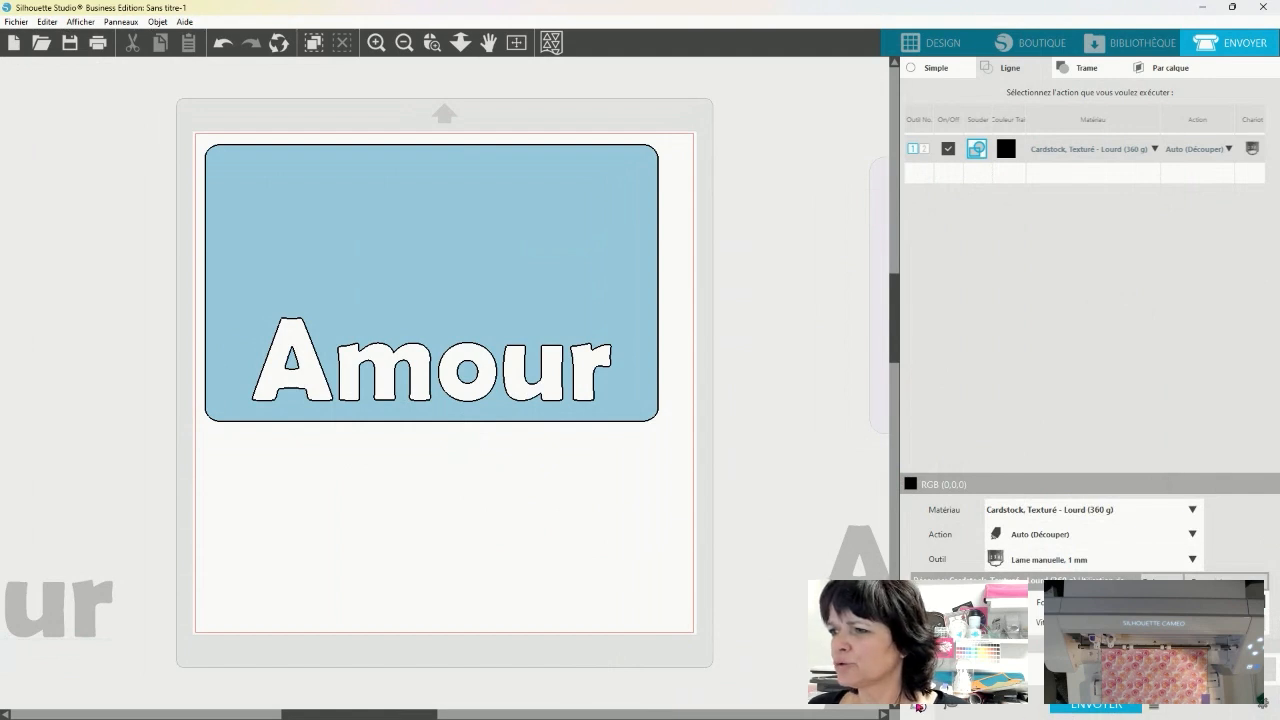
# Check the list of Silhouette cutting machines and send the card for cutting
pyautogui.click(919, 706)
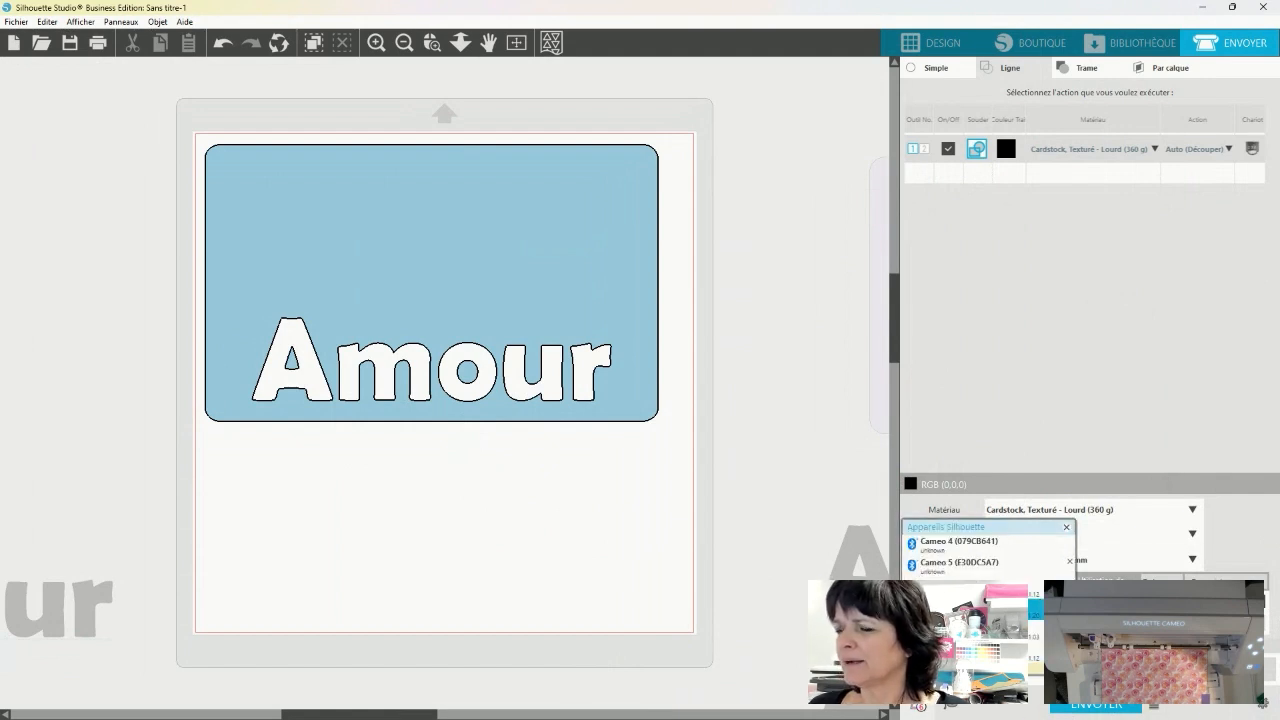
pyautogui.click(1075, 707)
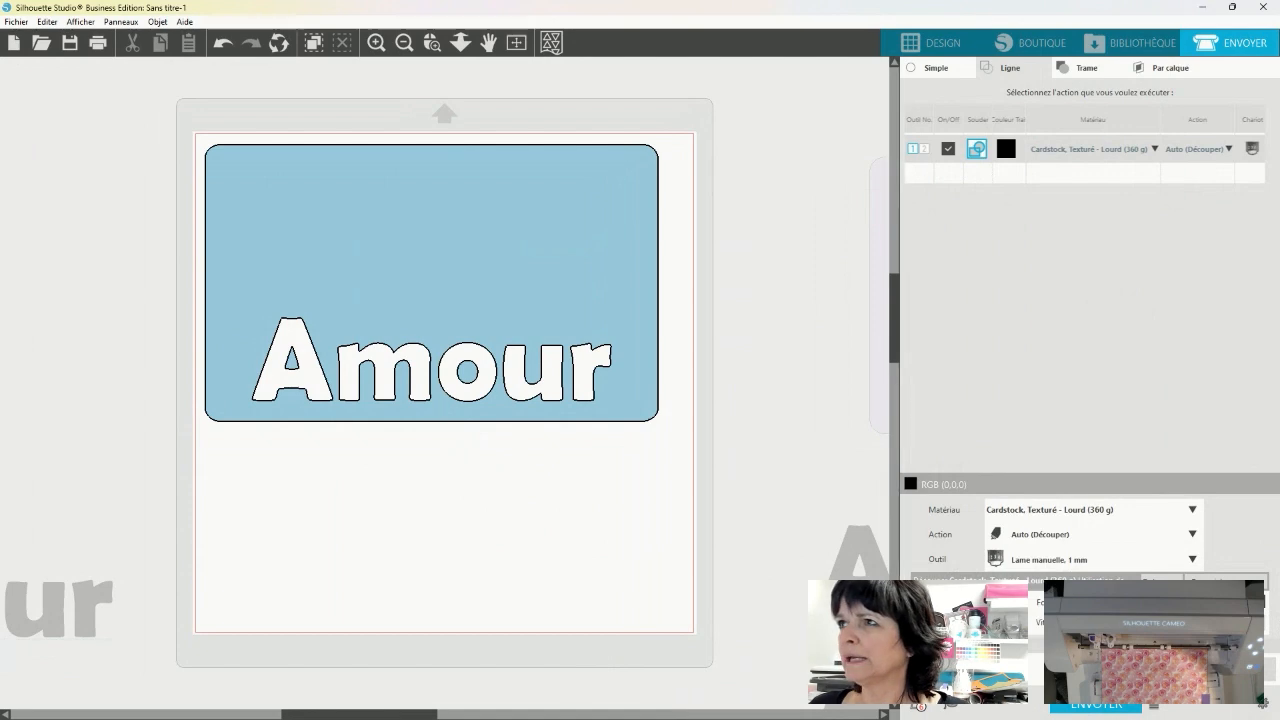